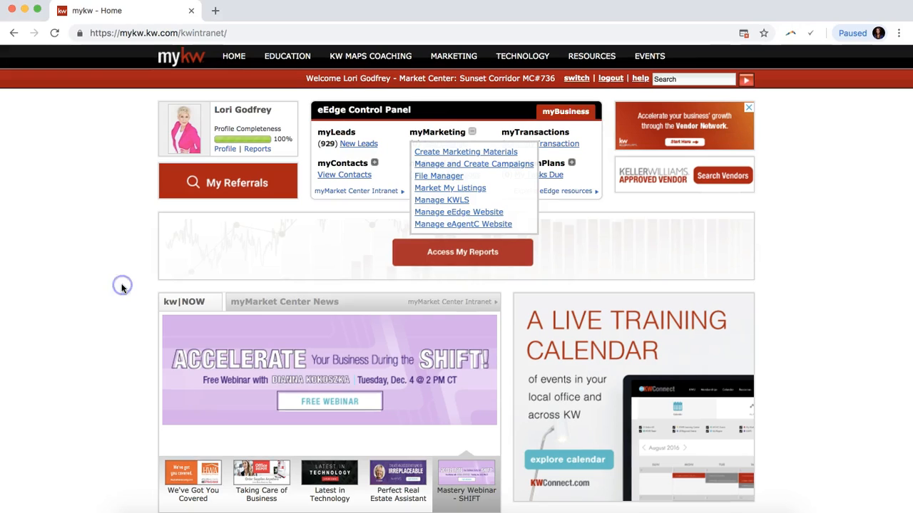
Open the agent's own MyKW profile in a background tab.
click(125, 216)
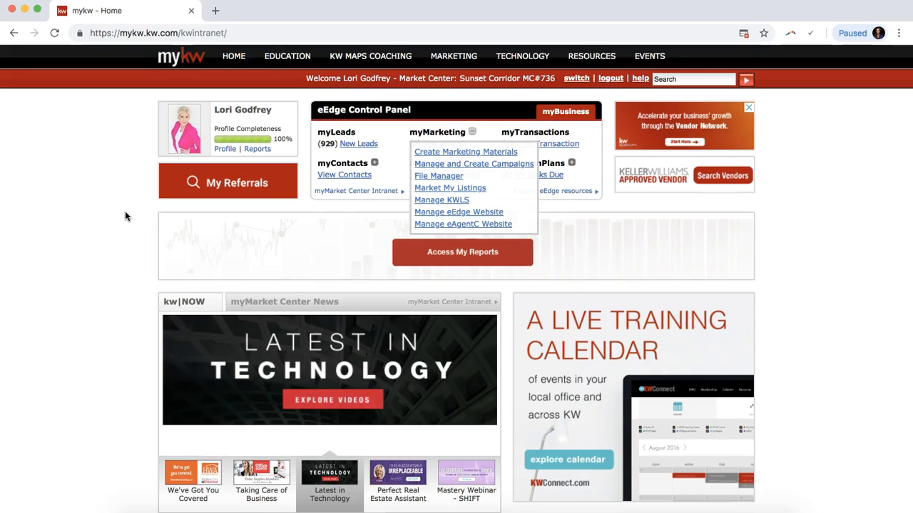
click(227, 150)
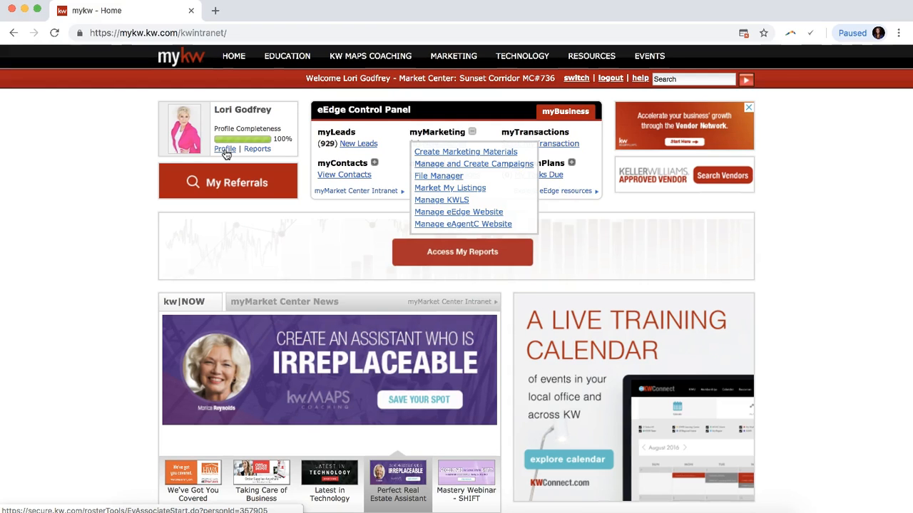
super+click(226, 154)
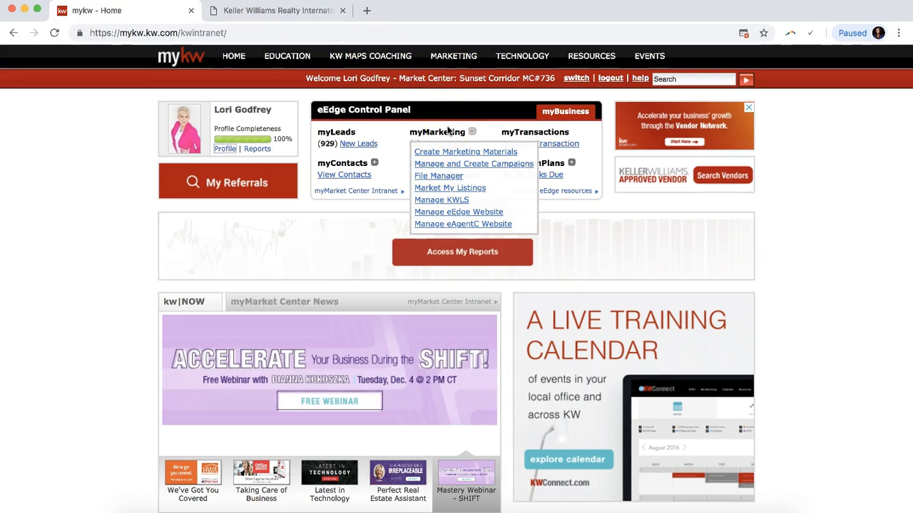
Open the eAgentC website admin and the eEdge website from myMarketing in new tabs.
click(480, 129)
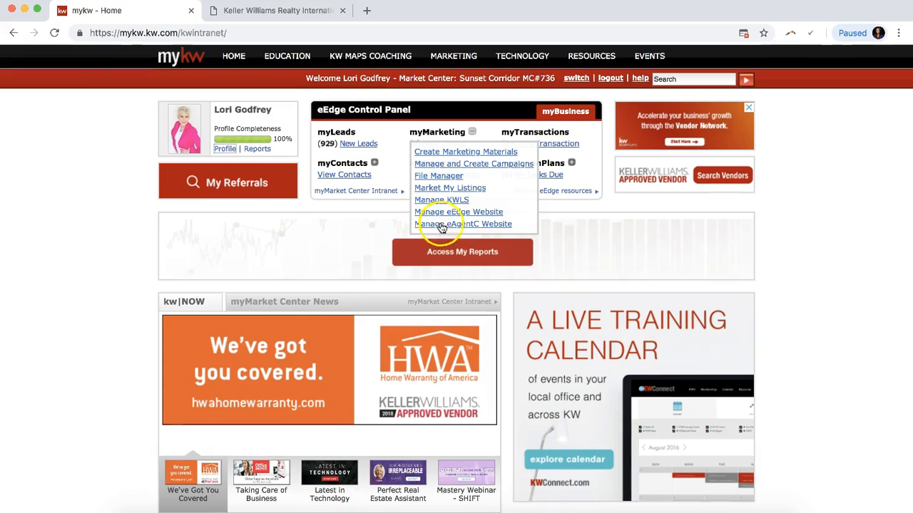
click(389, 131)
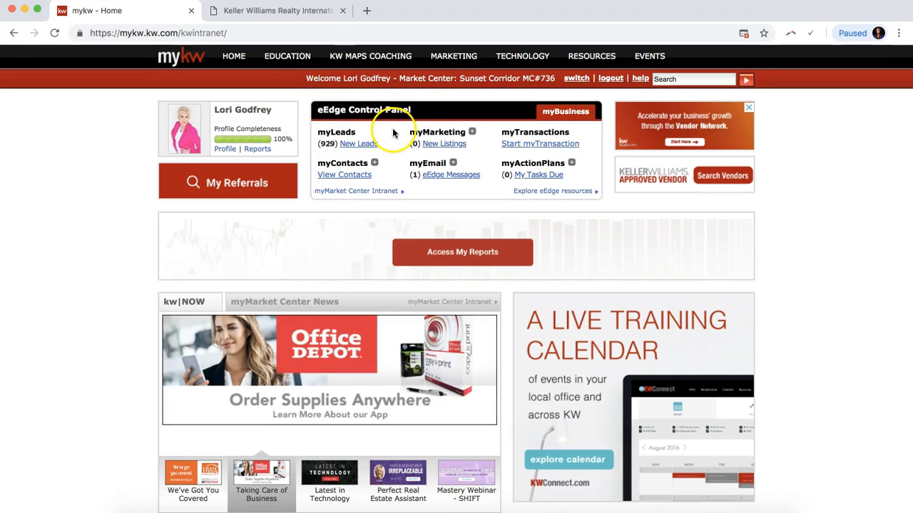
click(472, 134)
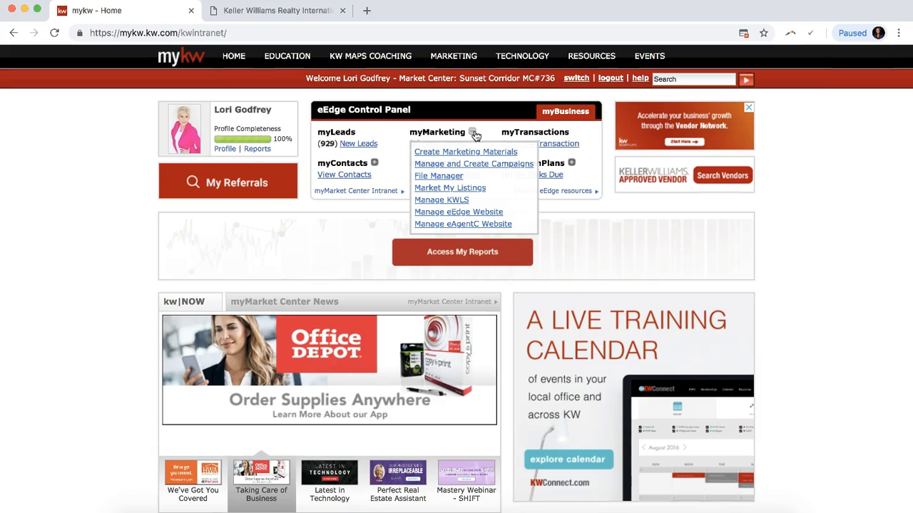
click(457, 225)
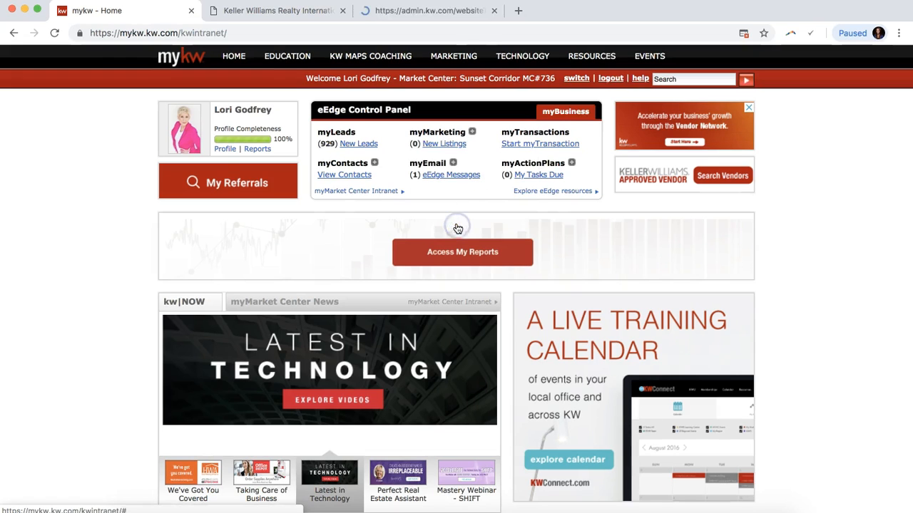
click(473, 134)
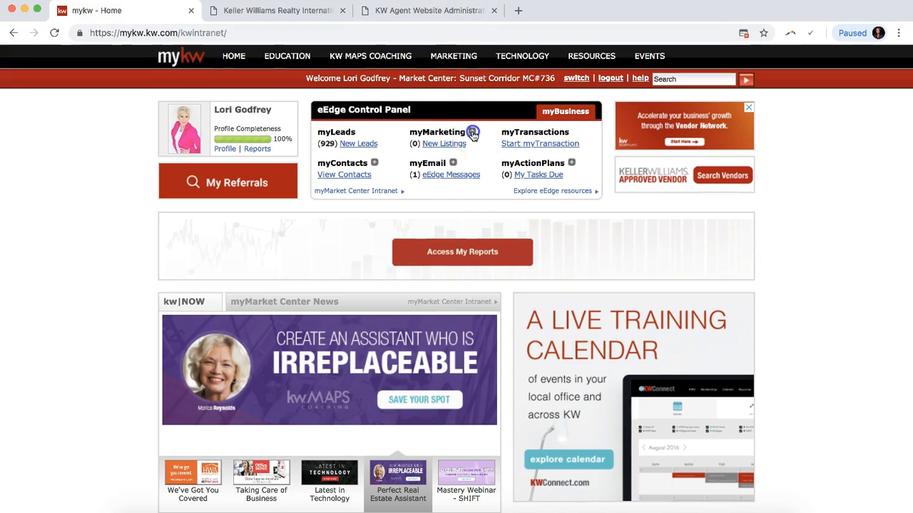
click(473, 154)
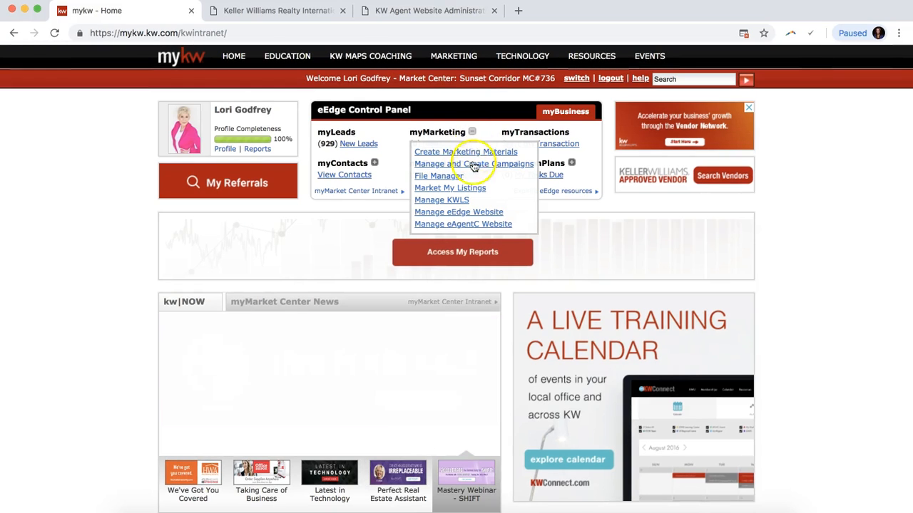
click(459, 213)
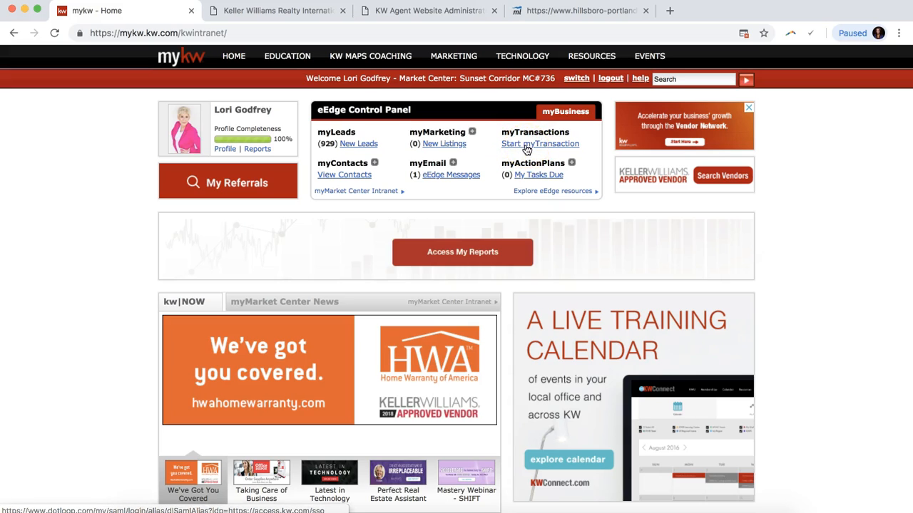
Open dotloop's myTransaction in a new tab, then go to Technology > KW Websites.
click(526, 147)
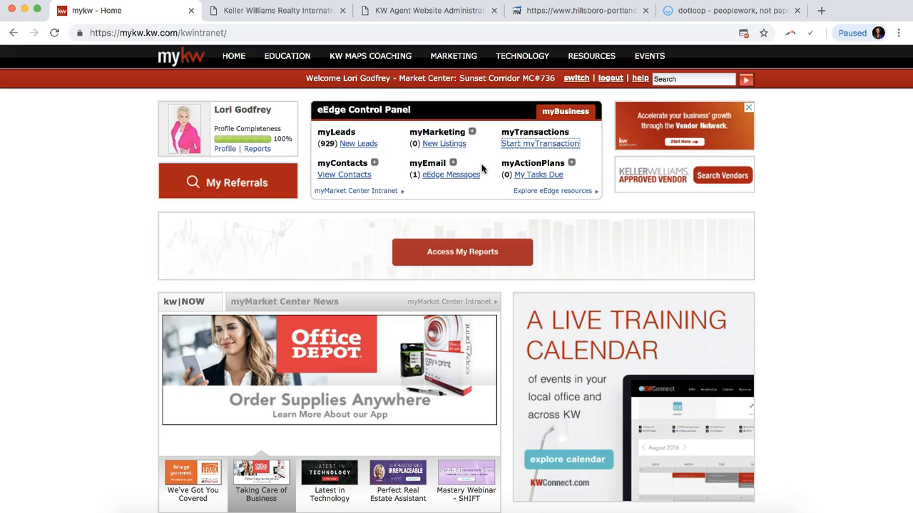
mouse_move(519, 60)
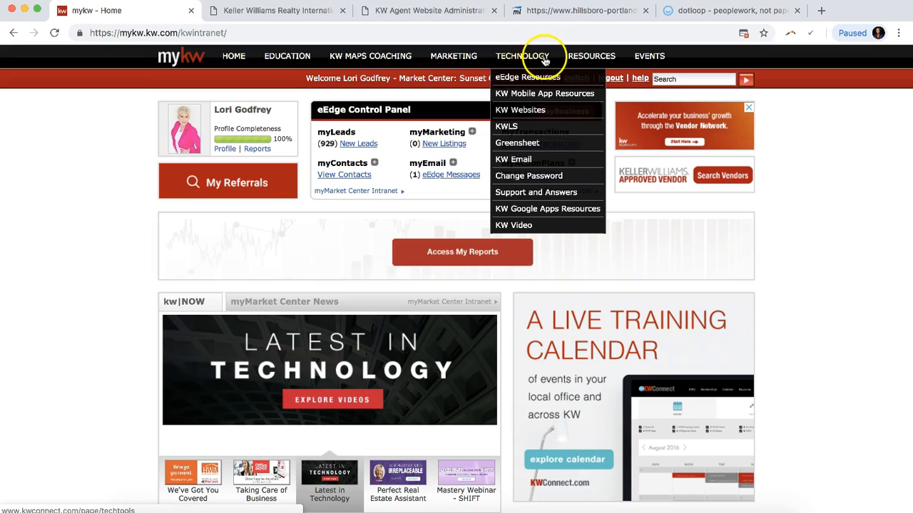
click(525, 114)
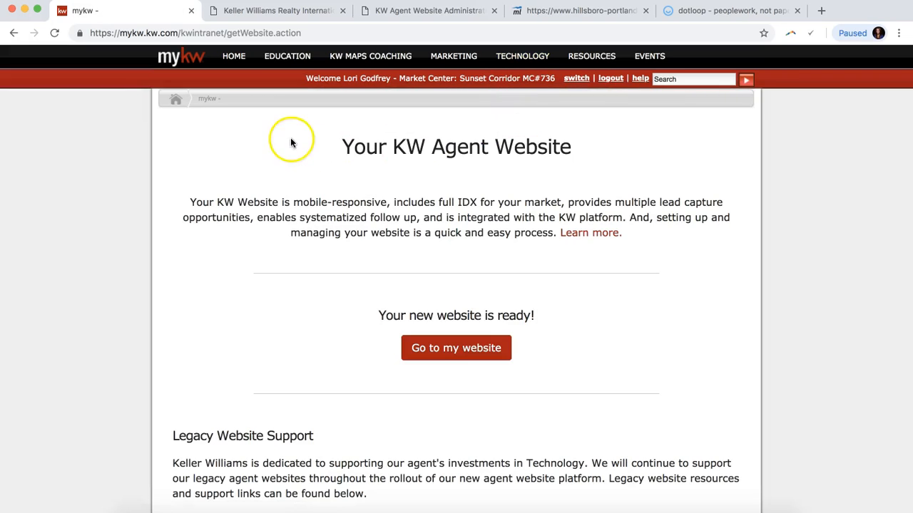
Check the associate's last name and user name, scroll to the bottom of the form, and save.
click(258, 13)
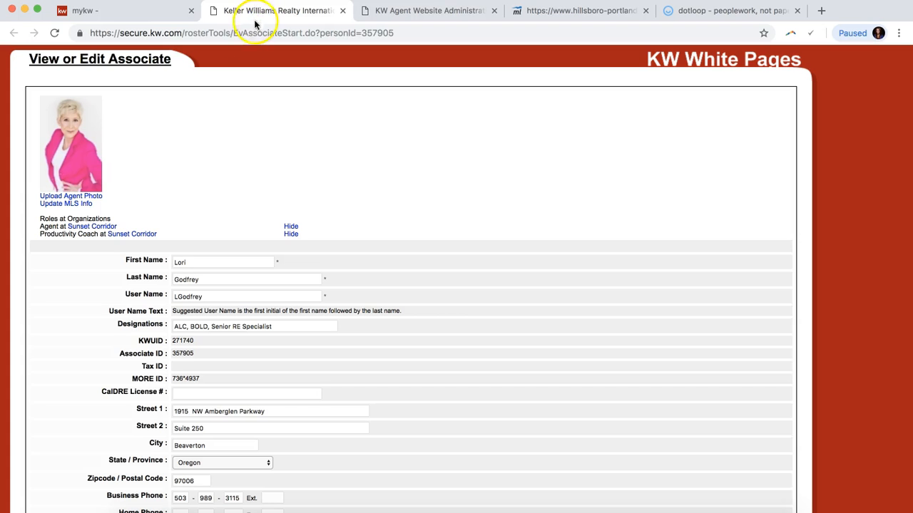
double_click(208, 278)
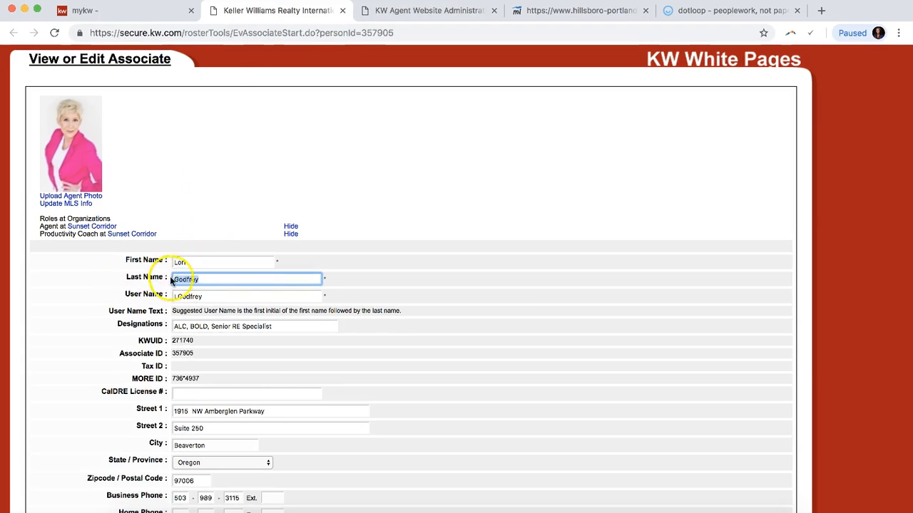
double_click(208, 298)
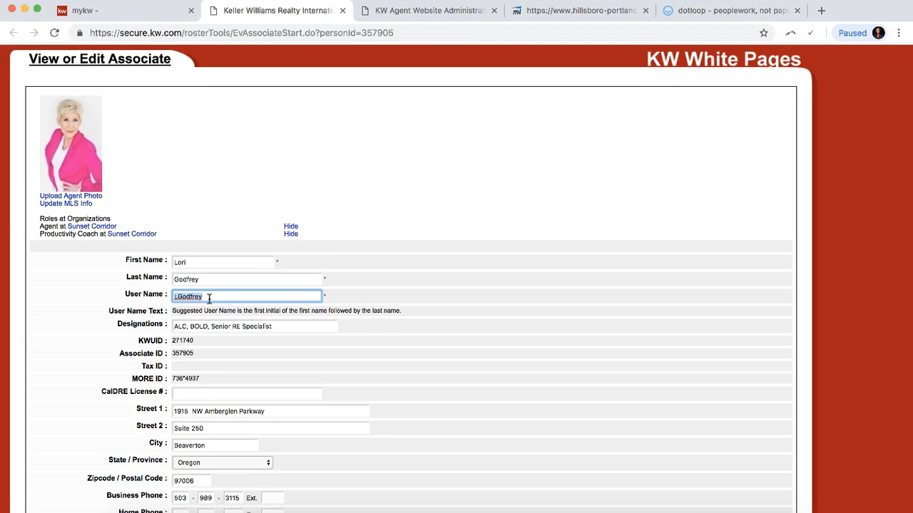
click(320, 285)
scroll(320, 282, down, 12)
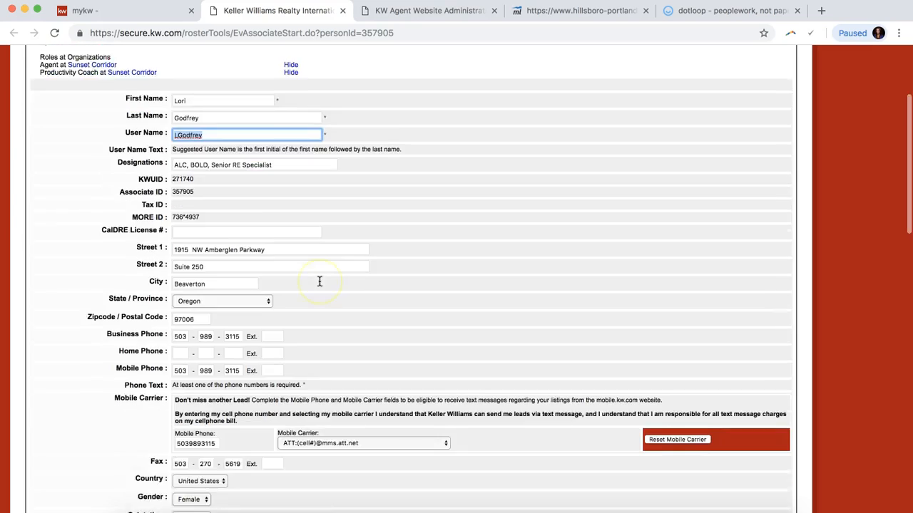
scroll(320, 282, down, 5)
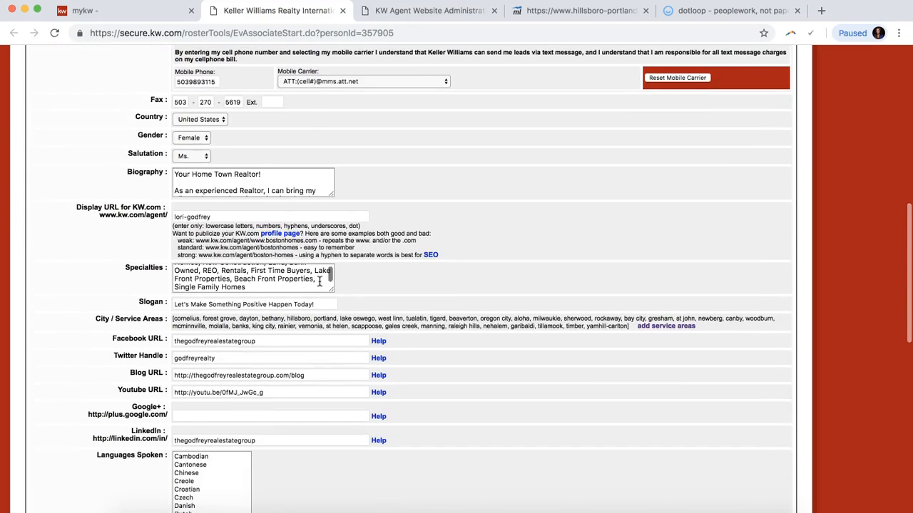
click(348, 285)
scroll(353, 283, down, 15)
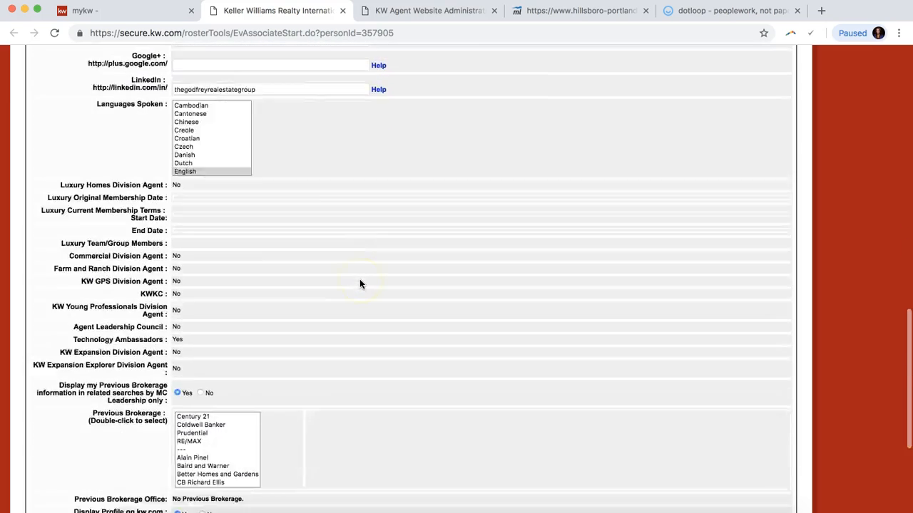
click(177, 452)
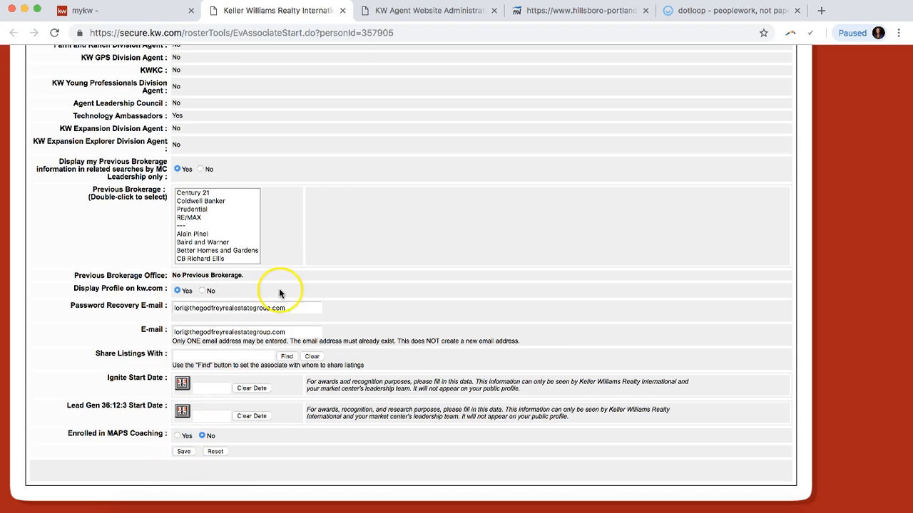
Close White Pages, open 1.0 Edit Agent/Team Info > 1.2 Edit Contact Info, and select the Agent Display Name.
click(342, 12)
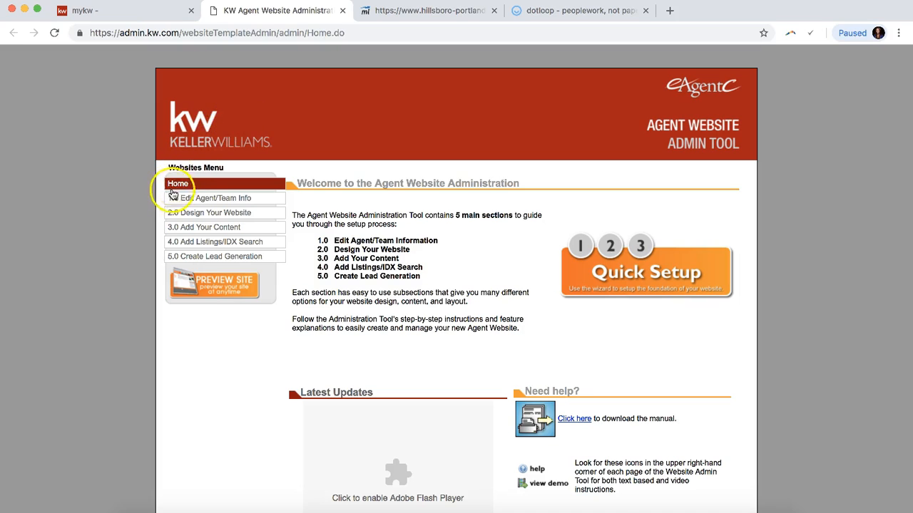
click(238, 199)
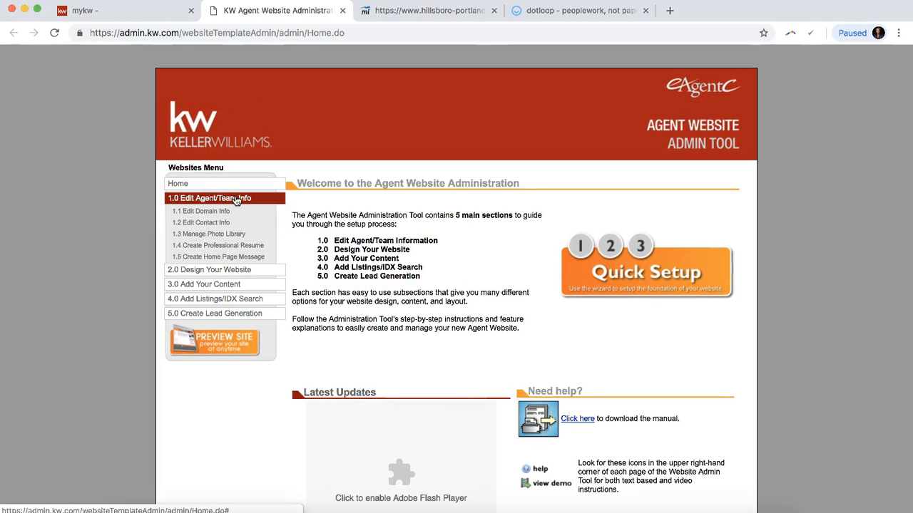
click(197, 225)
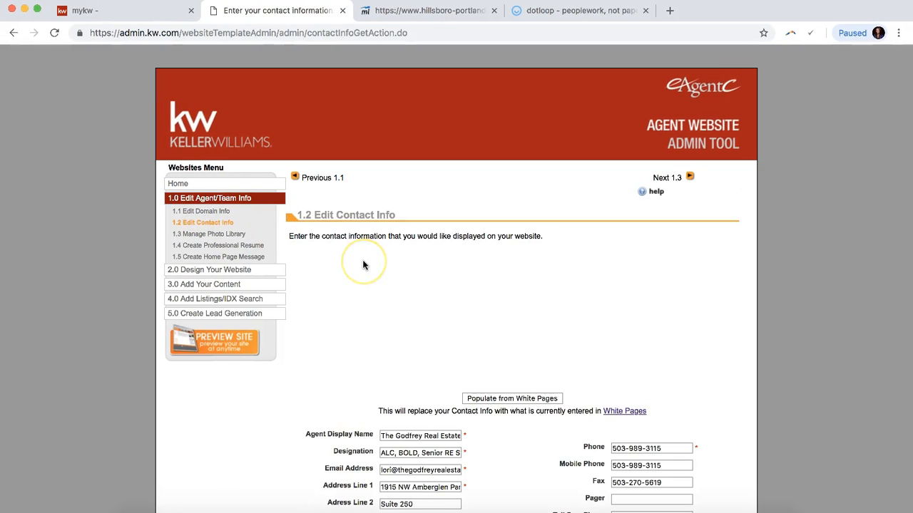
scroll(363, 264, down, 3)
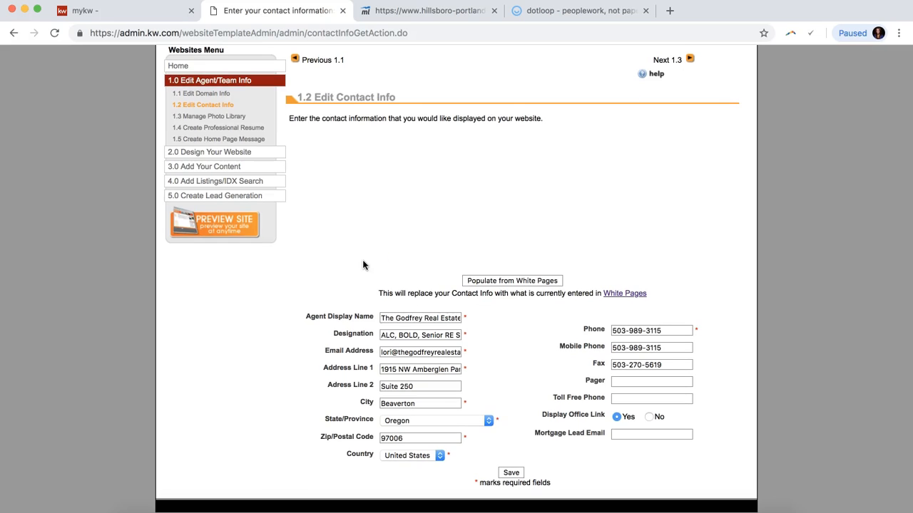
triple_click(382, 320)
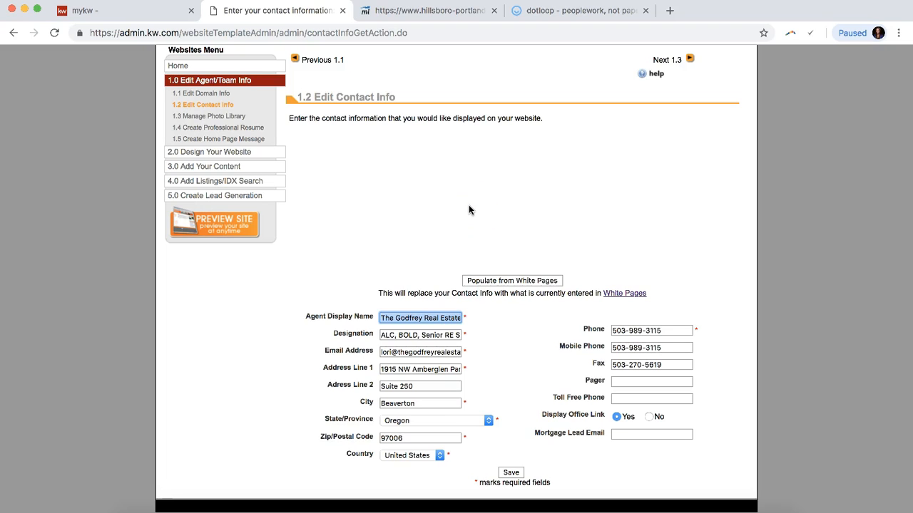
Open My Account, edit the profile, select the Display Name, and save.
click(343, 12)
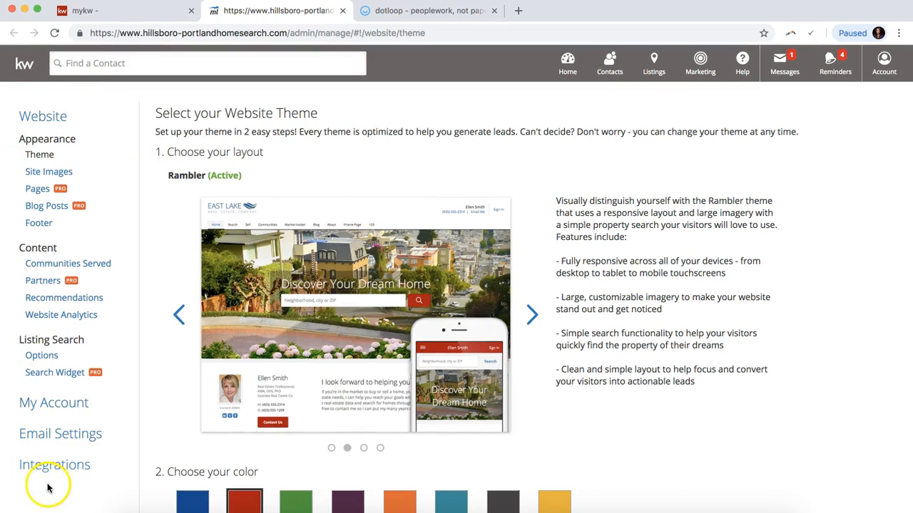
click(62, 404)
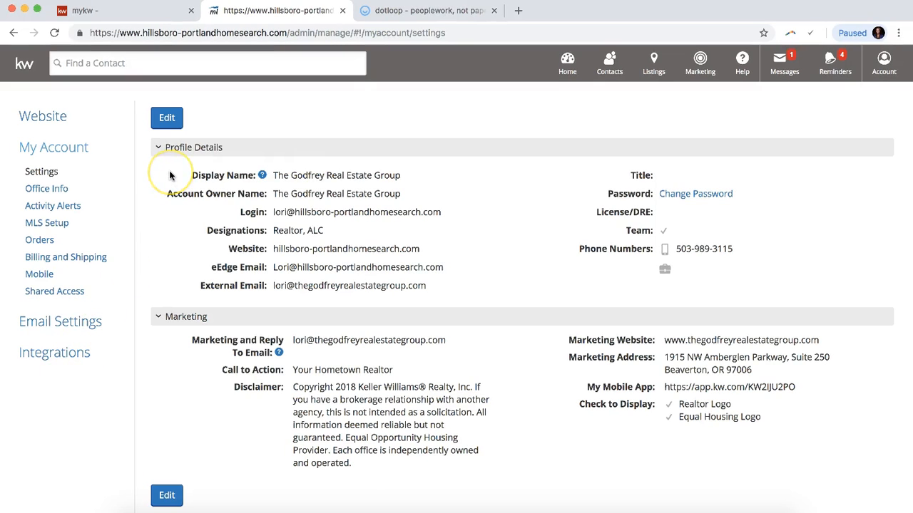
click(168, 121)
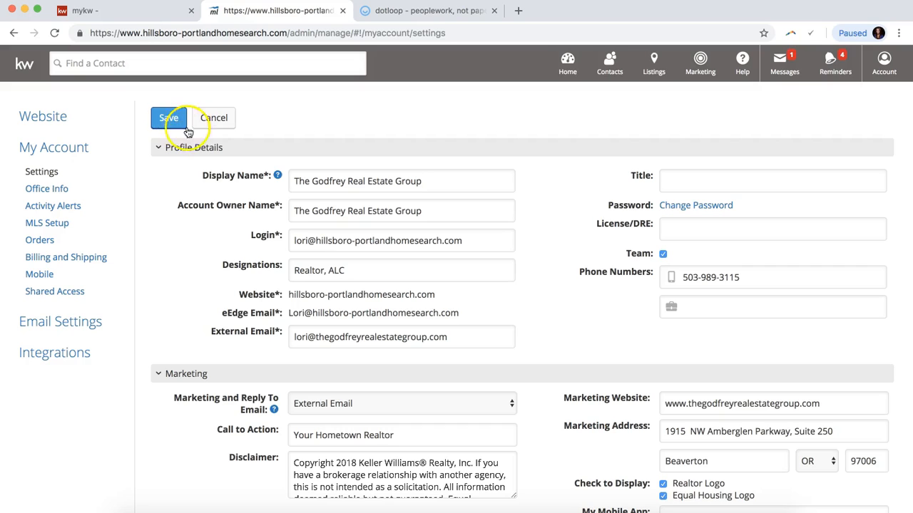
triple_click(295, 181)
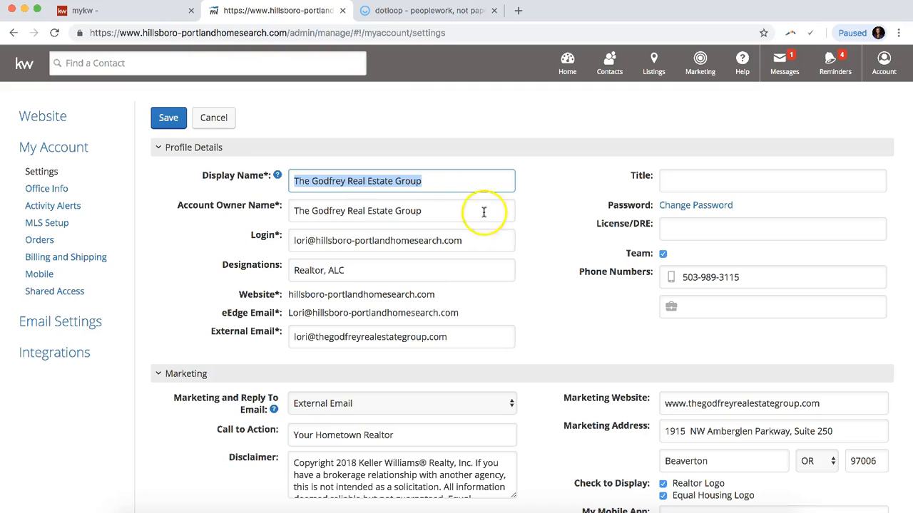
click(171, 120)
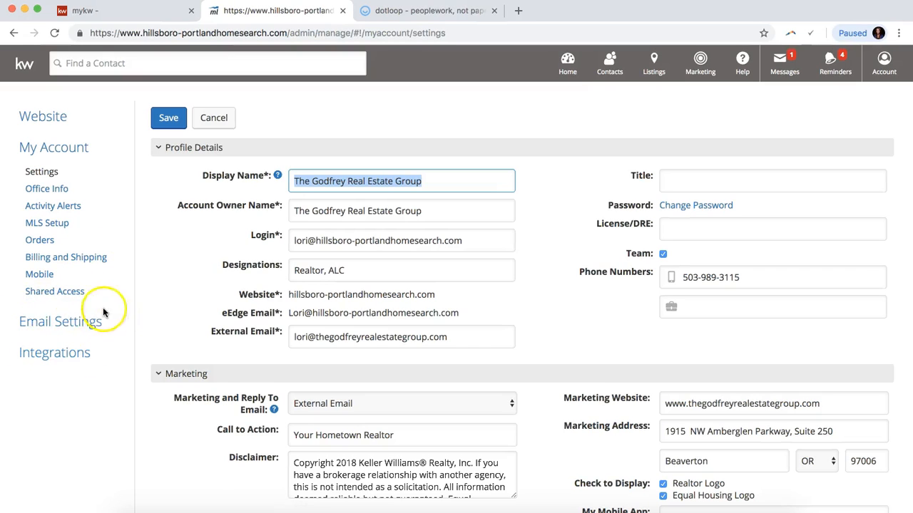
Open Email Settings, select the name line of the signature, and save it.
click(46, 325)
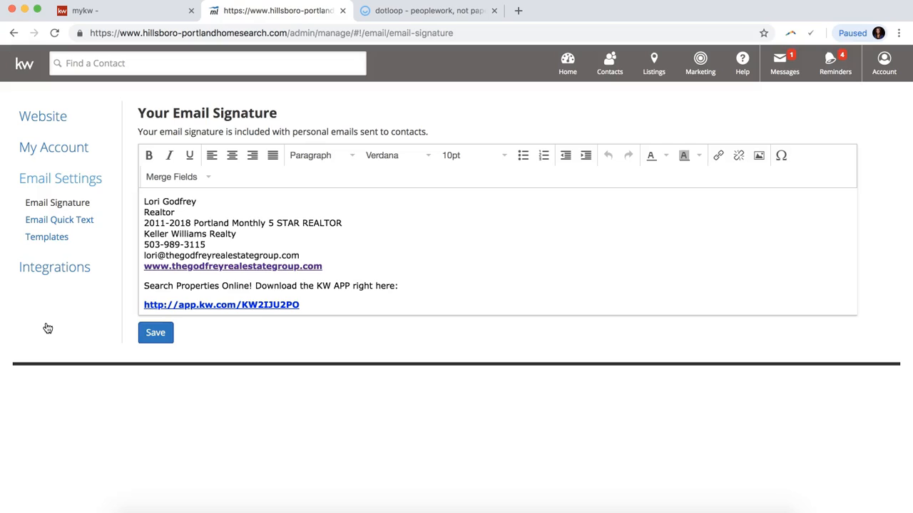
triple_click(164, 201)
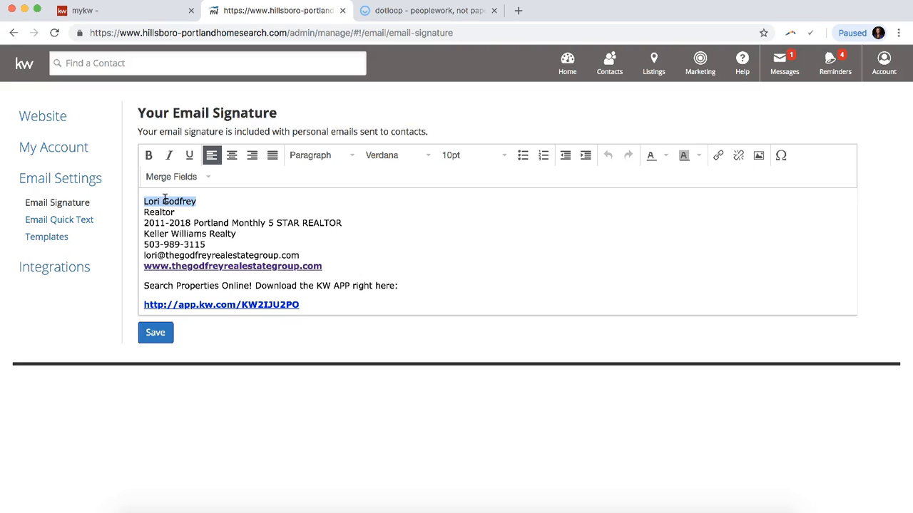
click(155, 335)
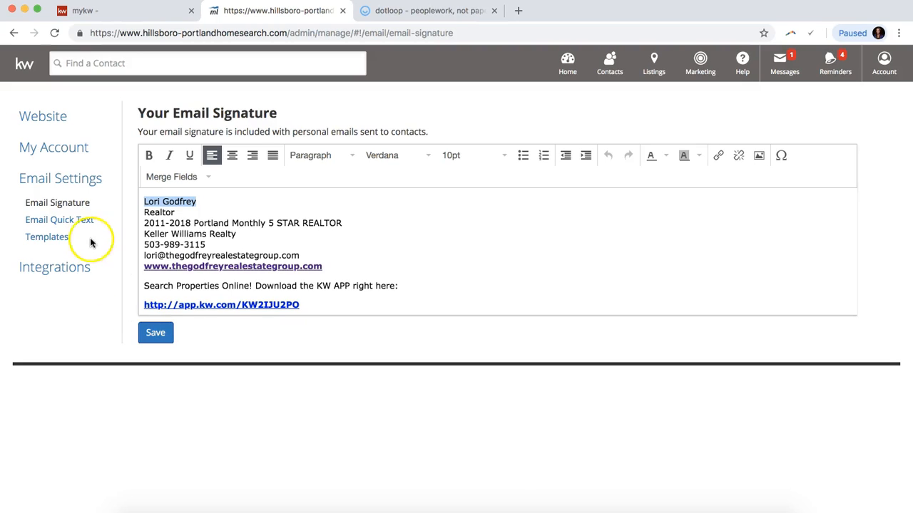
Back in My Account, highlight the eEdge Email address, then close the website admin tab.
click(65, 149)
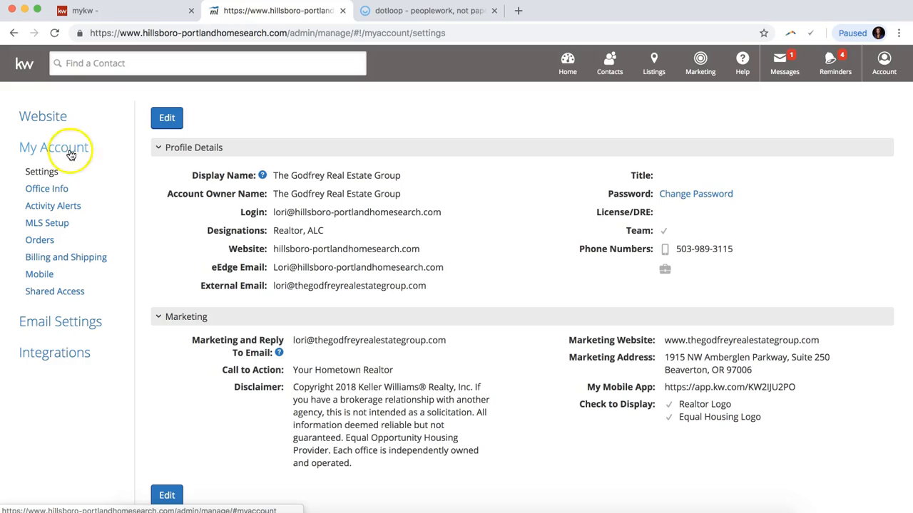
drag(209, 270, 434, 268)
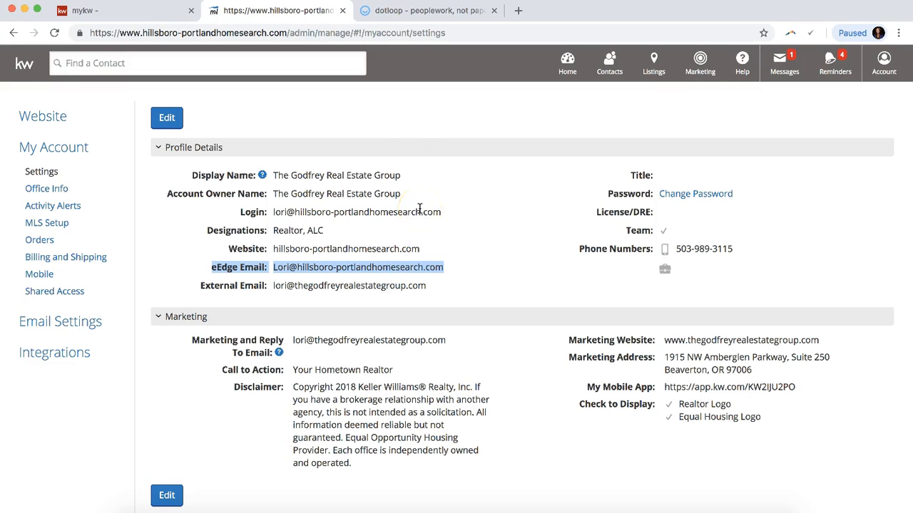
click(342, 12)
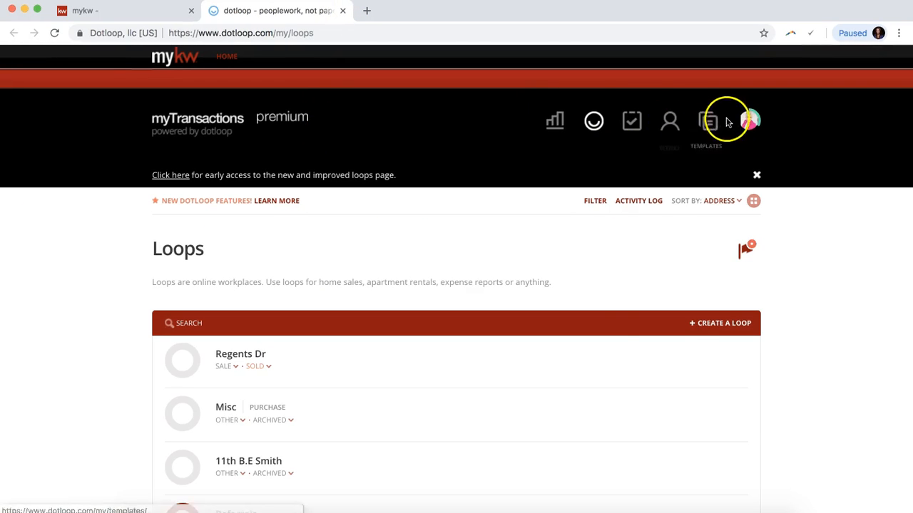
Open dotloop's My Account, check the Last Name and Beaverton, OREGON 97006 address, and save.
click(749, 120)
click(653, 216)
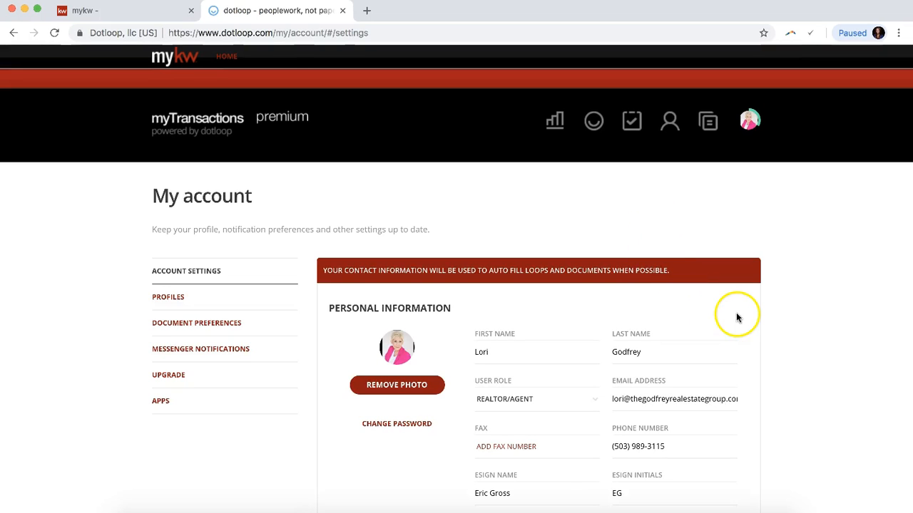
click(620, 352)
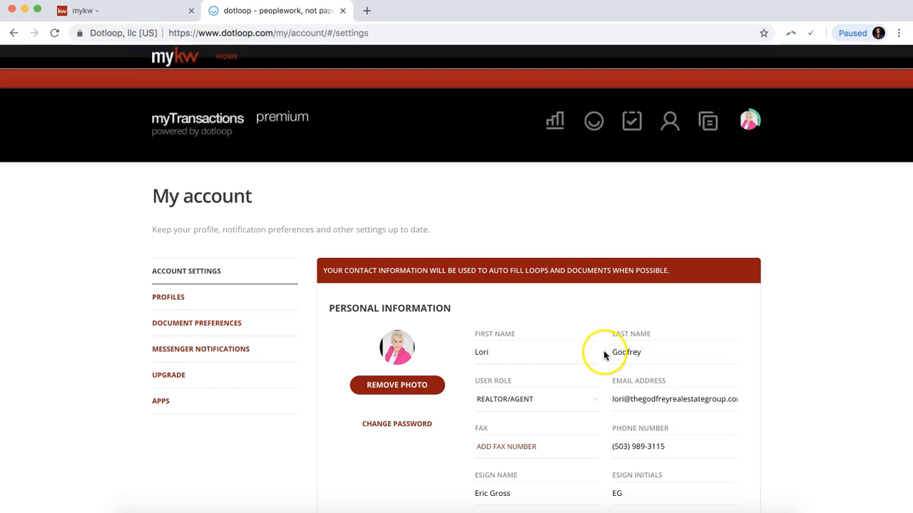
scroll(634, 355, down, 3)
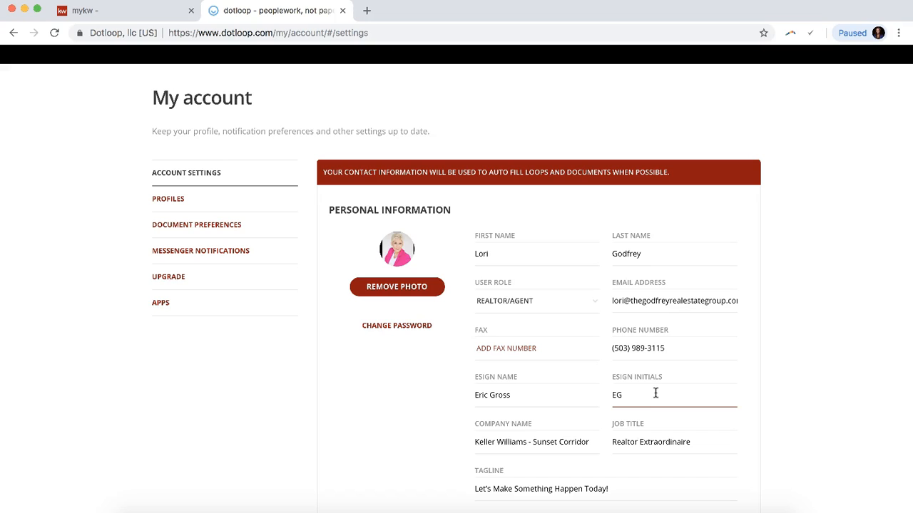
scroll(655, 393, down, 9)
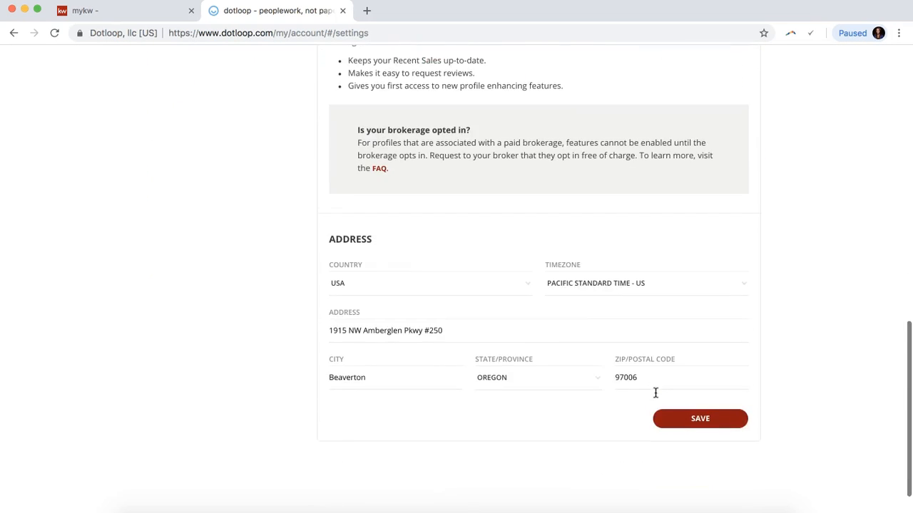
scroll(655, 393, down, 2)
click(696, 371)
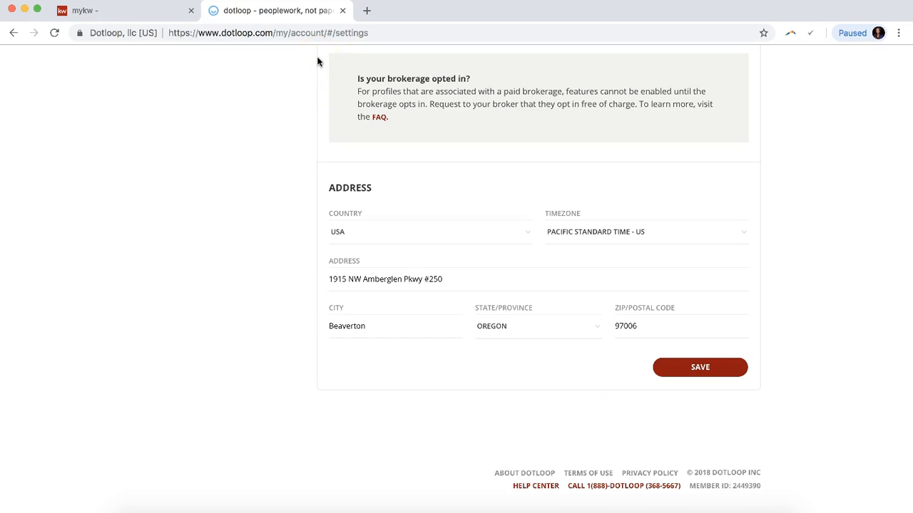
Close dotloop and launch the Placester dashboard with Go to my website.
click(342, 14)
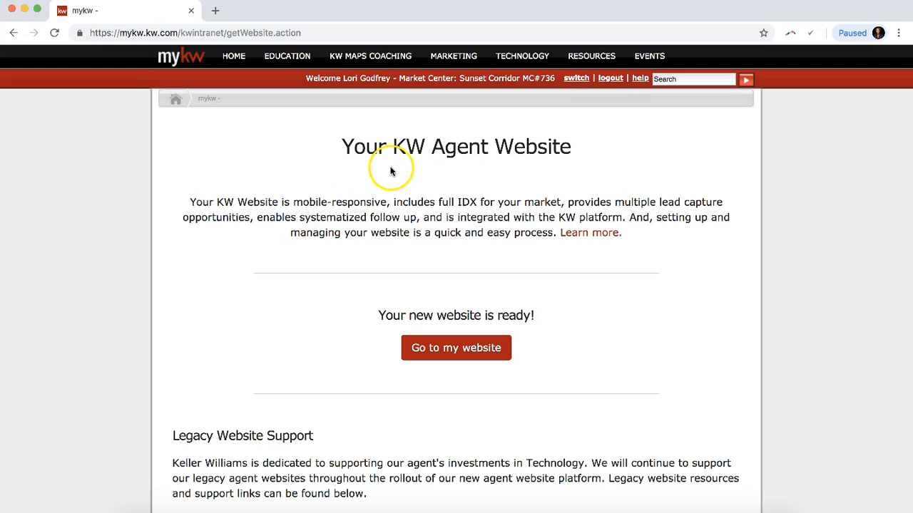
click(426, 350)
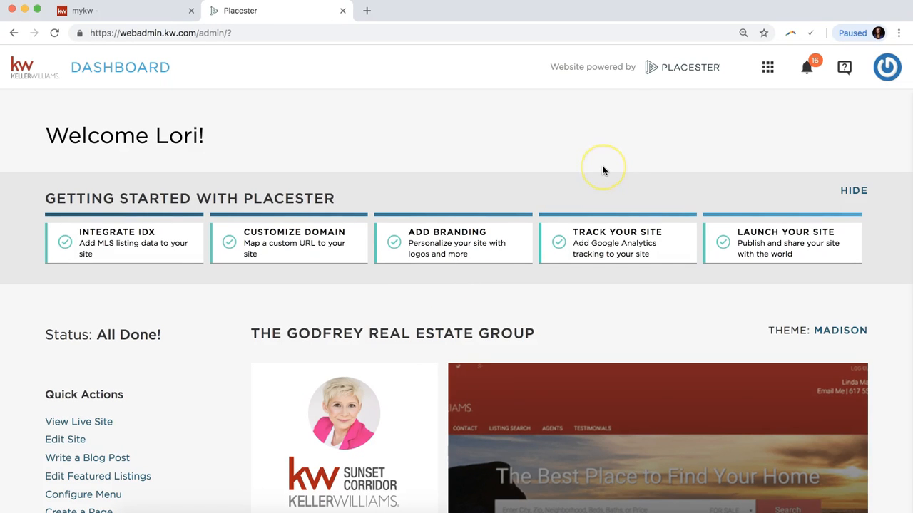
Go to Sites > Edit Site for The Godfrey Real Estate Group and scroll to Site Design.
click(767, 68)
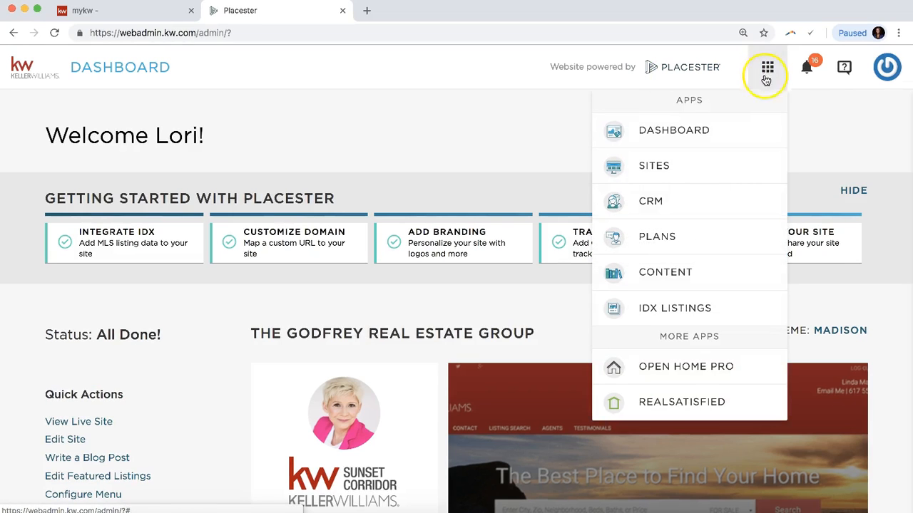
click(657, 173)
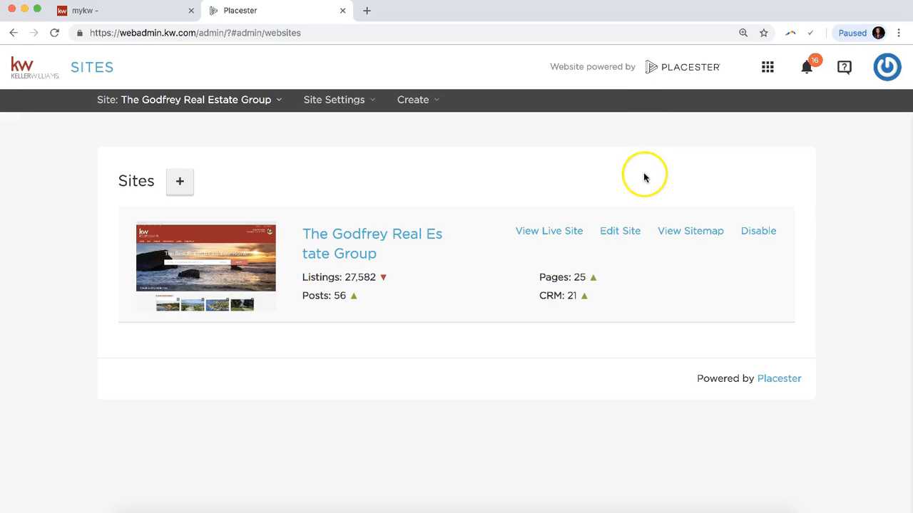
click(614, 231)
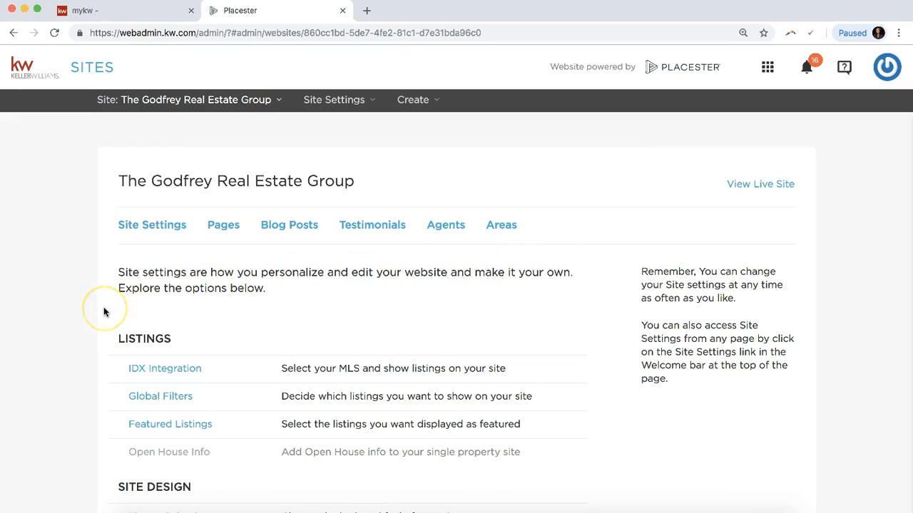
scroll(103, 311, down, 5)
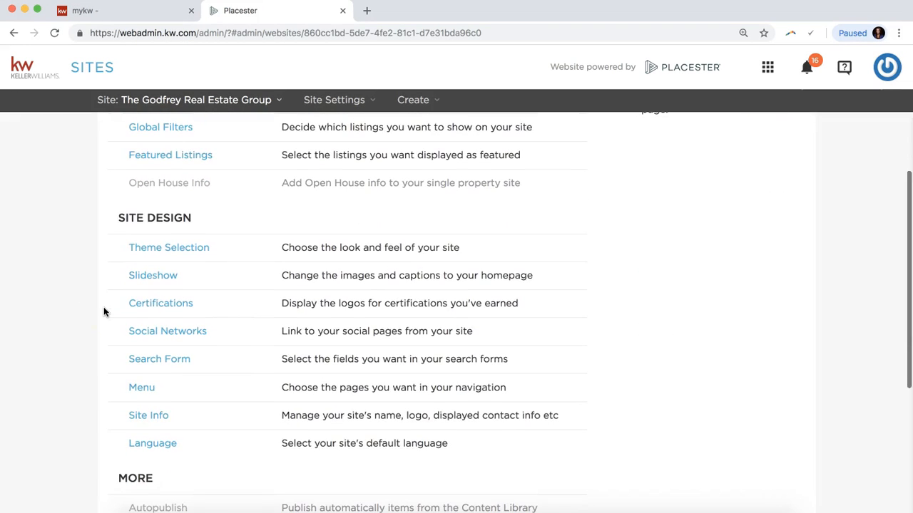
scroll(103, 312, down, 1)
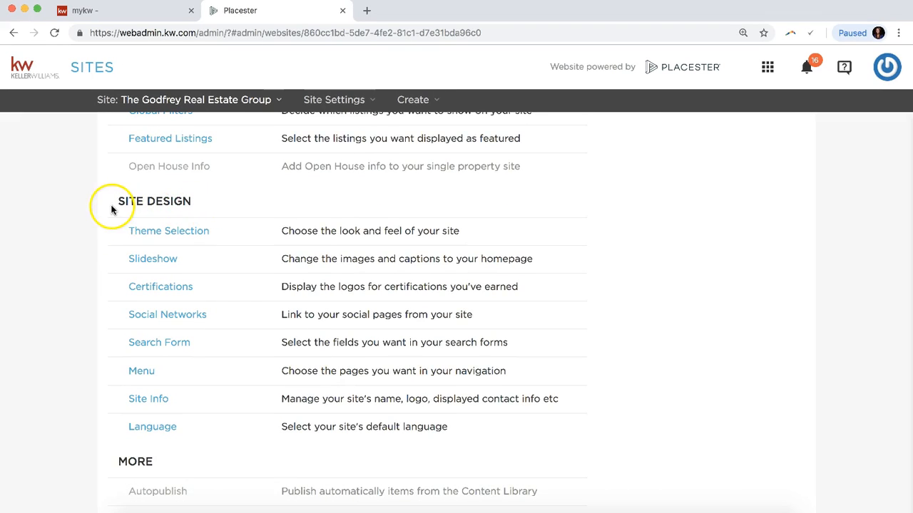
Review the Site Info panel's Site Title and contact Name, save it, then close the panel.
click(145, 401)
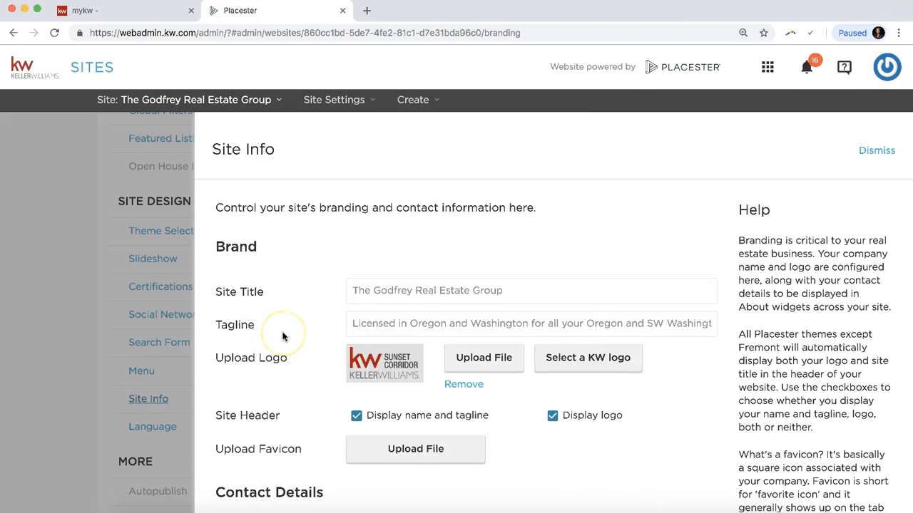
scroll(283, 336, down, 3)
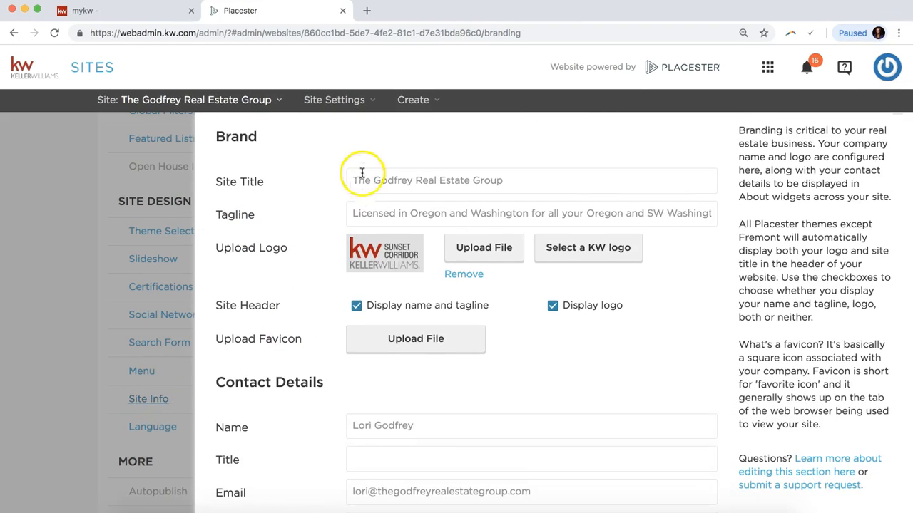
triple_click(360, 179)
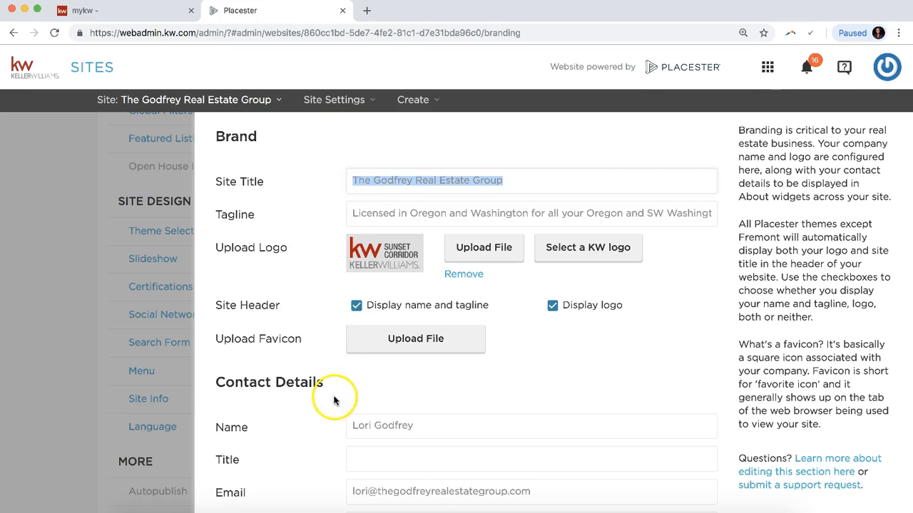
triple_click(351, 425)
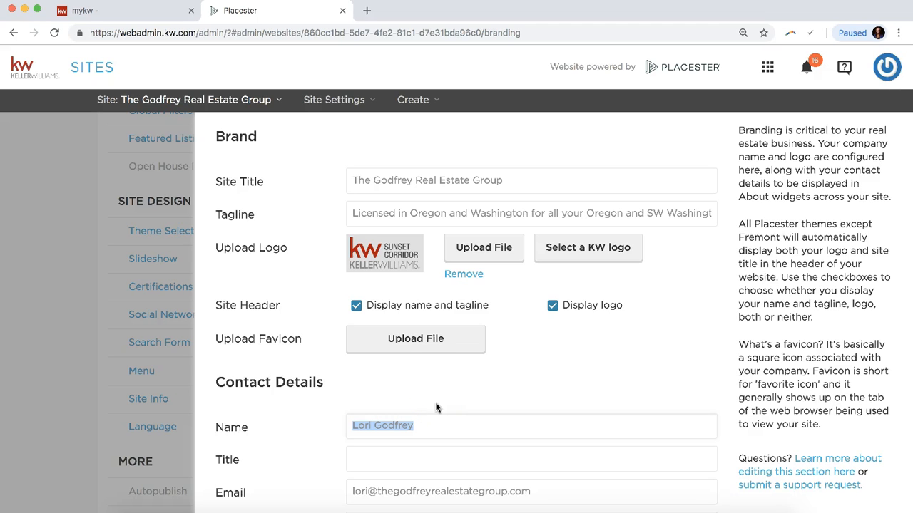
scroll(437, 408, down, 10)
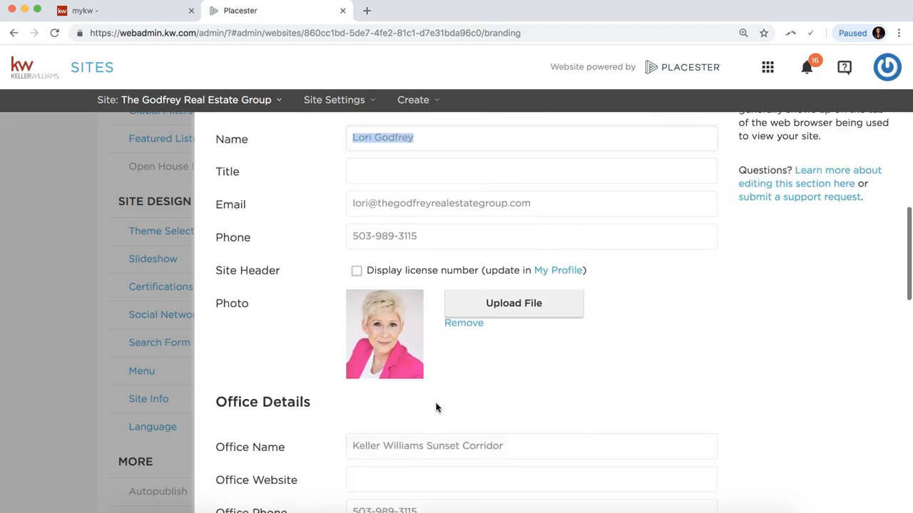
scroll(437, 407, down, 10)
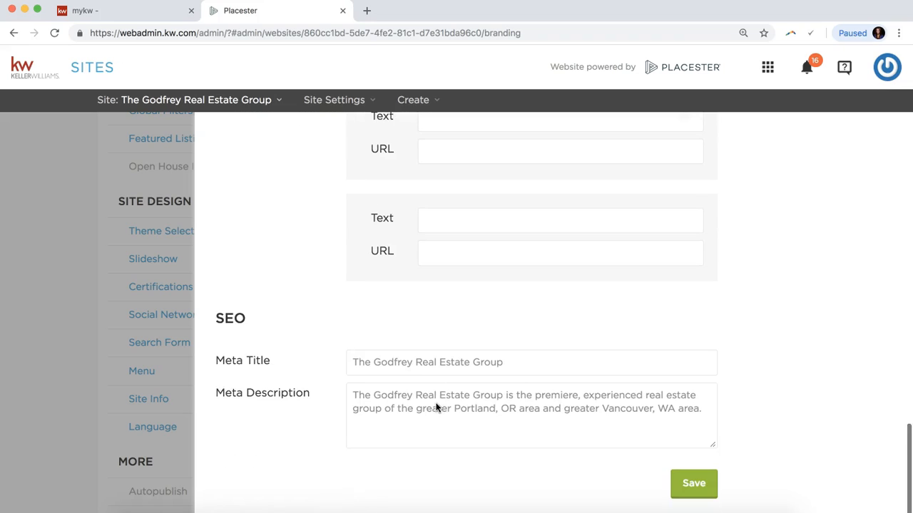
click(692, 489)
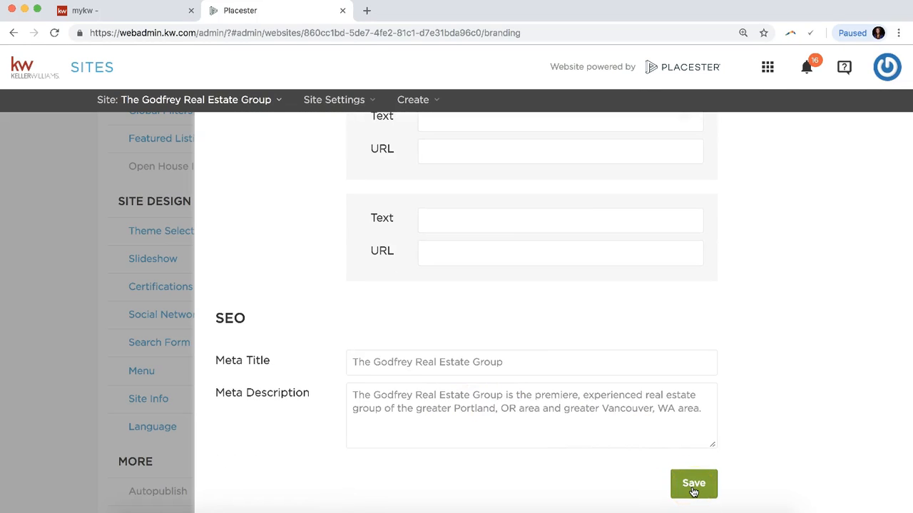
click(61, 338)
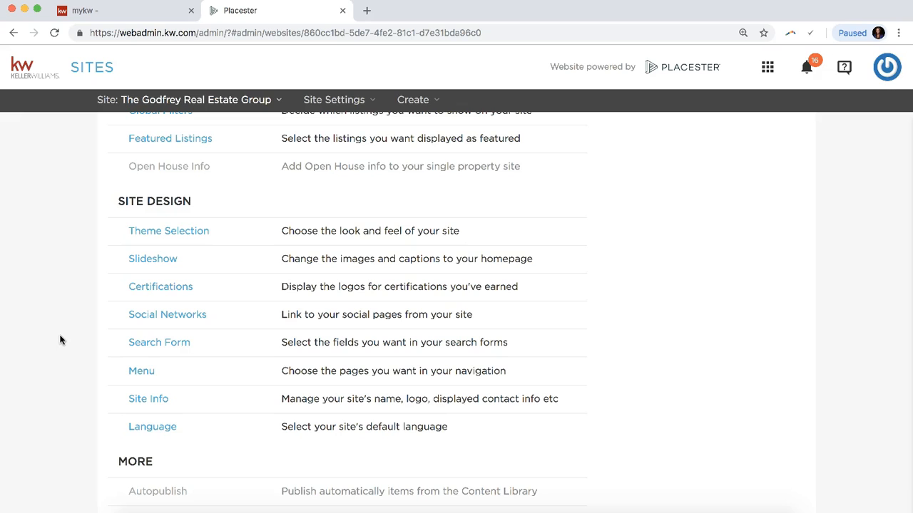
Find the Custom Domain setting under MORE in Placester's site settings and open it.
click(77, 335)
scroll(76, 335, down, 5)
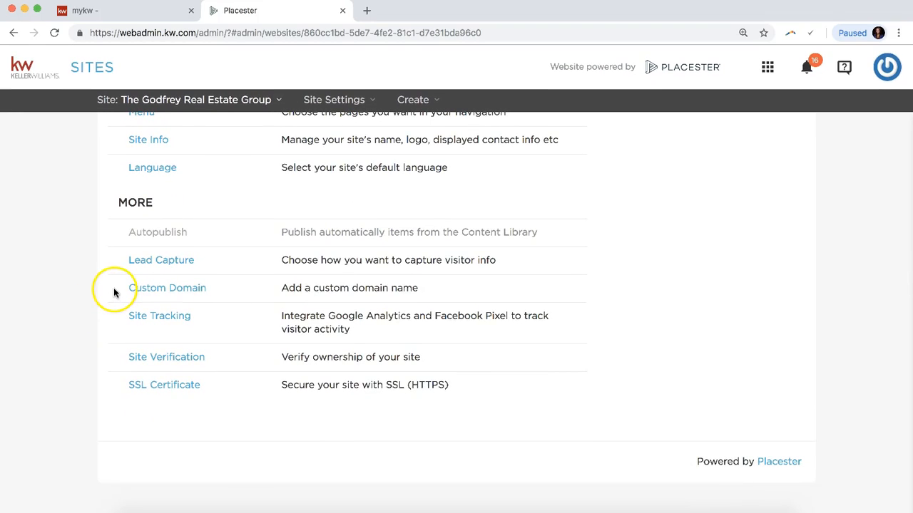
drag(114, 292, 218, 290)
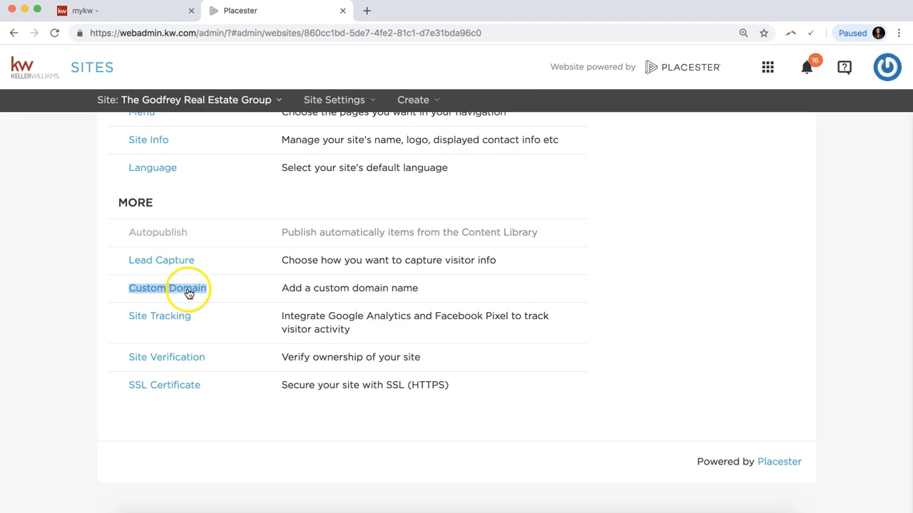
click(187, 291)
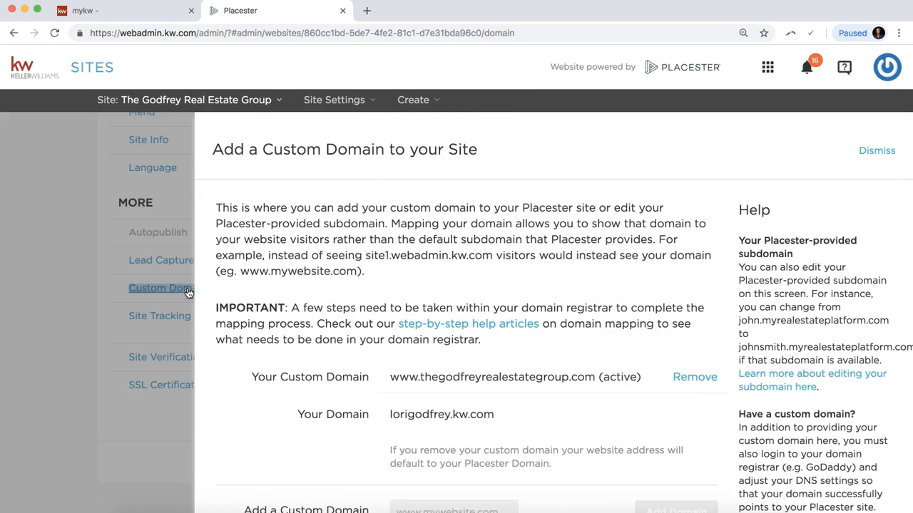
Review the active custom domain and the site's kw.com domain, then save and close the panel.
scroll(516, 346, down, 4)
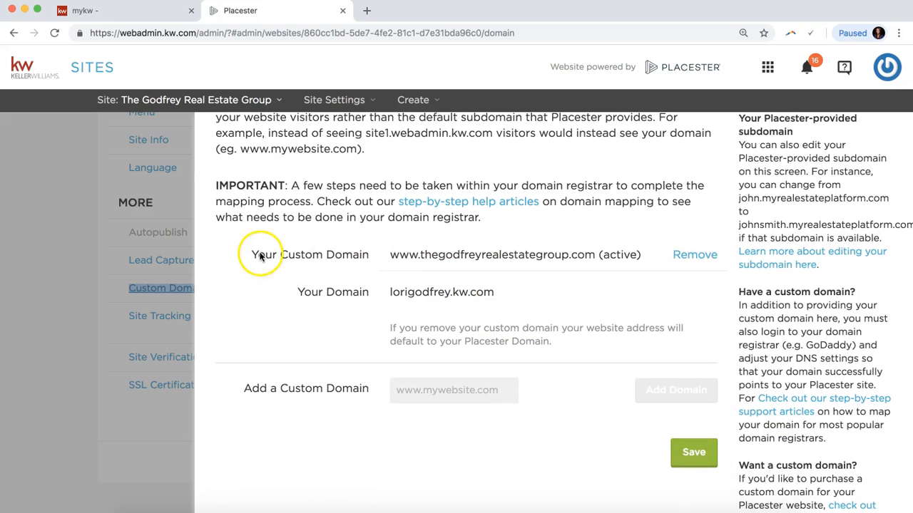
drag(248, 254, 653, 258)
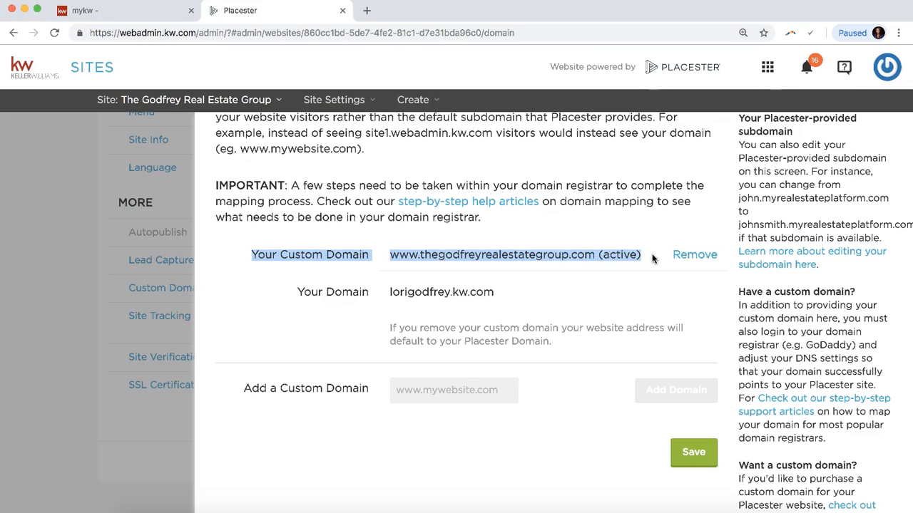
drag(386, 297, 494, 292)
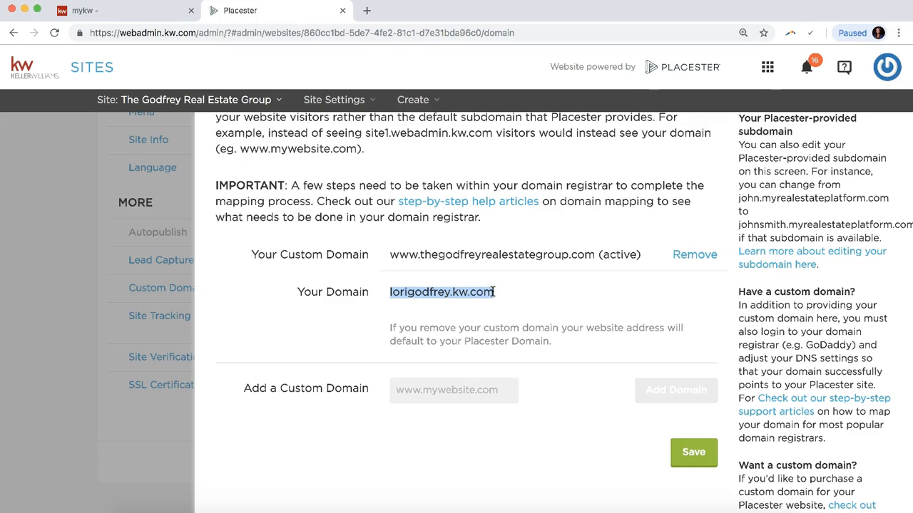
click(529, 296)
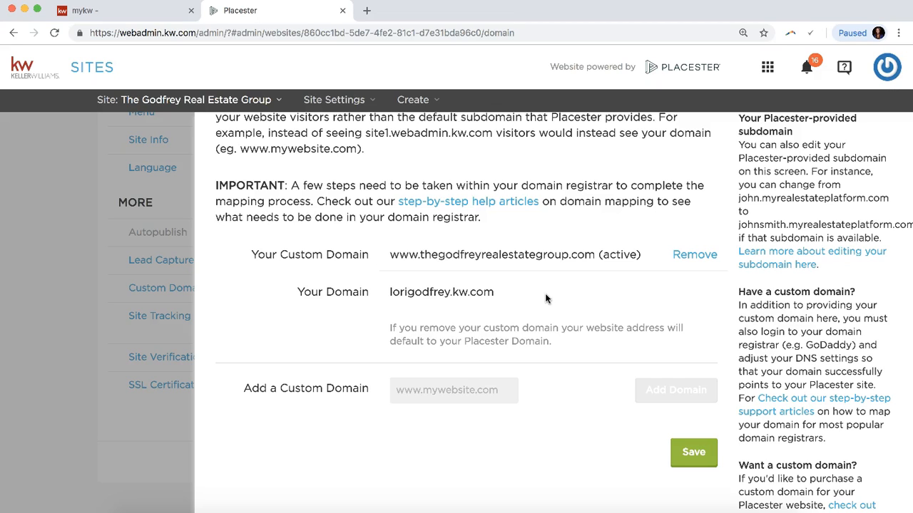
click(686, 457)
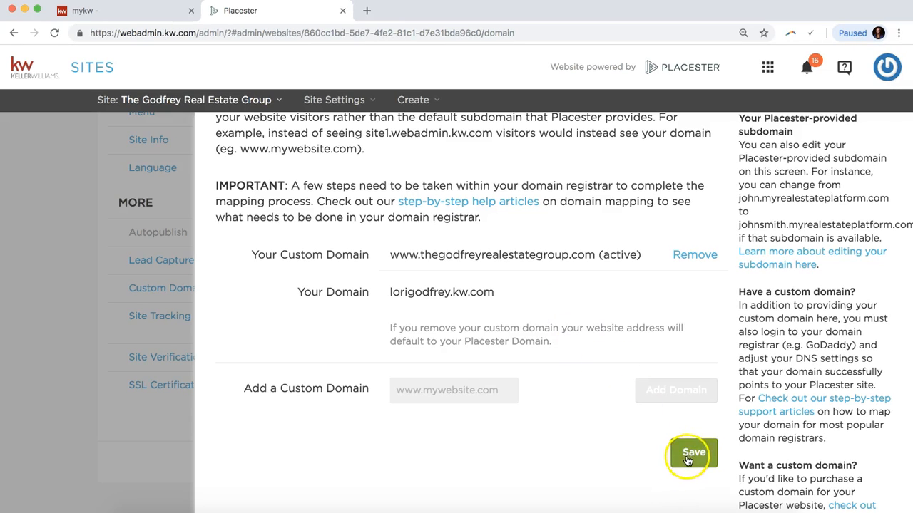
click(72, 324)
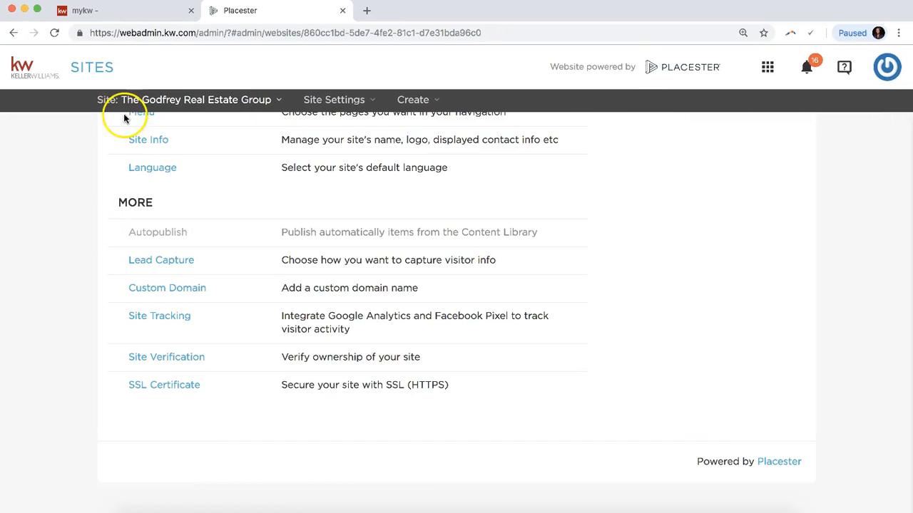
Back in MyKW, go to the home page and open KW Email from the TECHNOLOGY menu.
click(123, 13)
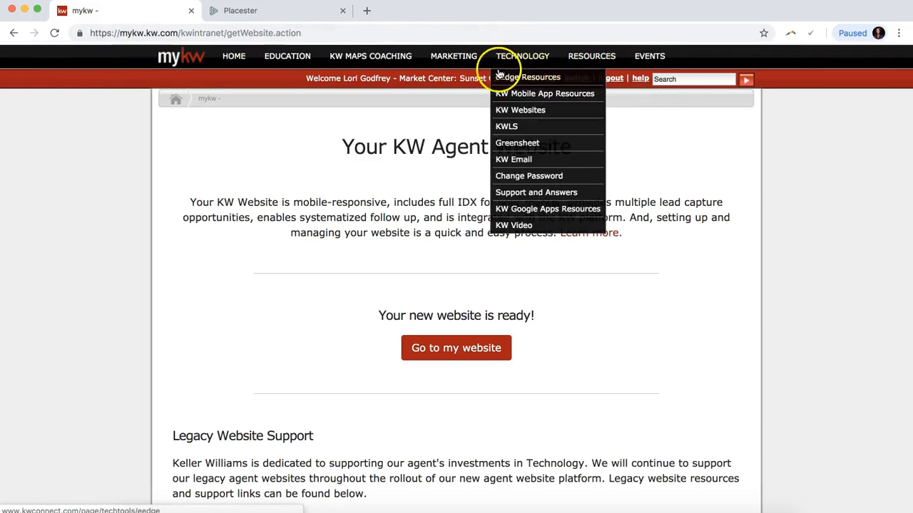
click(174, 60)
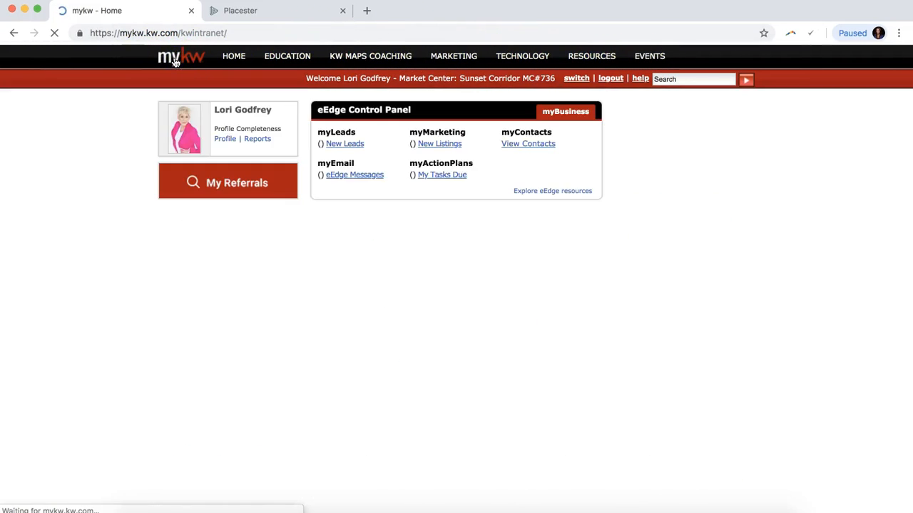
mouse_move(512, 60)
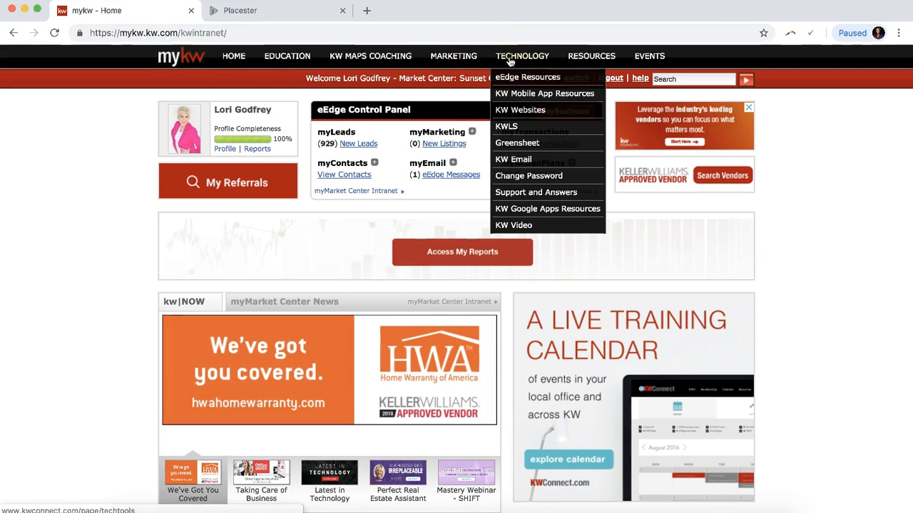
click(520, 161)
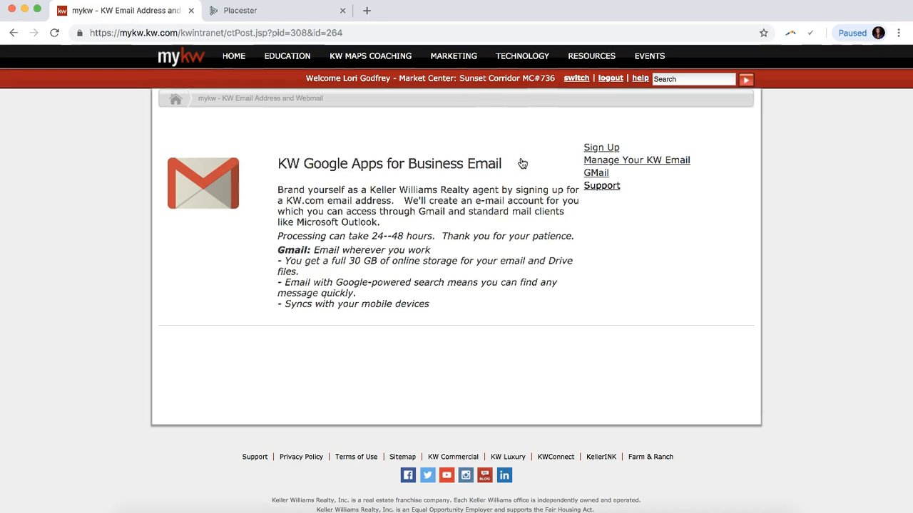
Open KW email management in a new tab, start a new alias request, and choose the primary address.
click(654, 162)
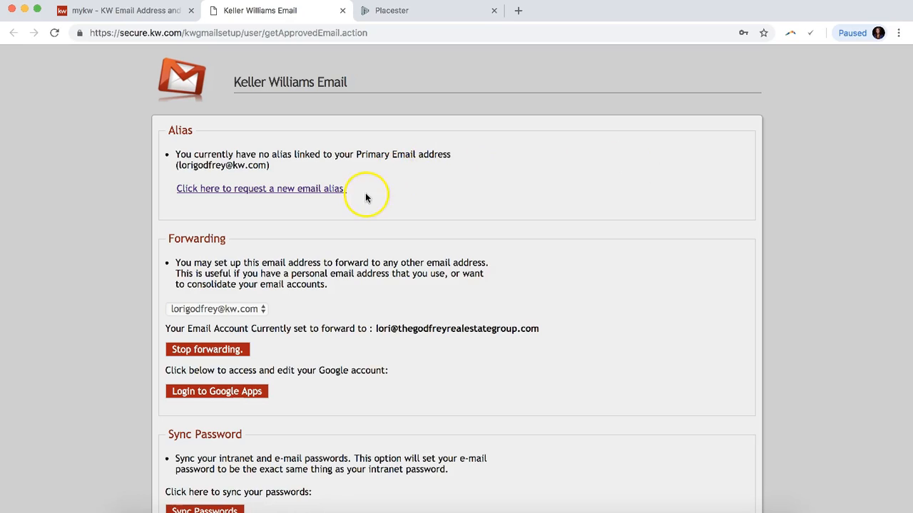
drag(348, 190, 169, 186)
click(244, 190)
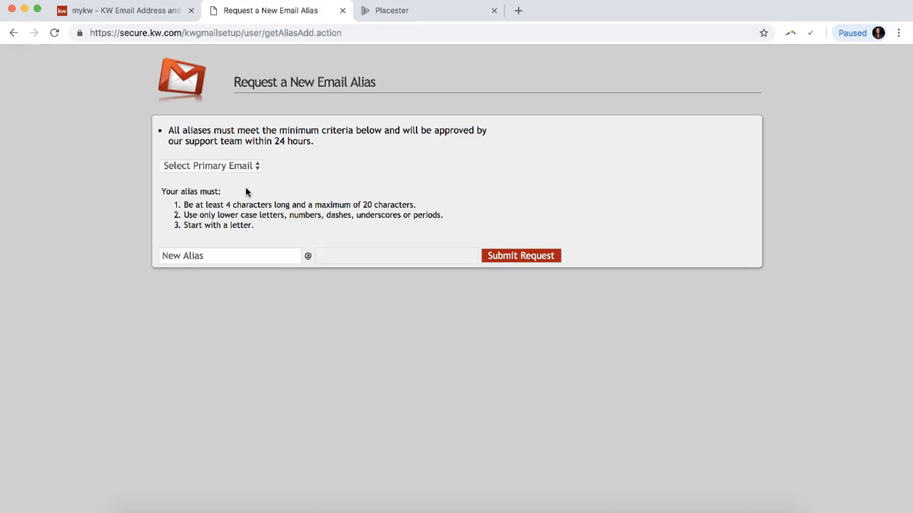
click(211, 165)
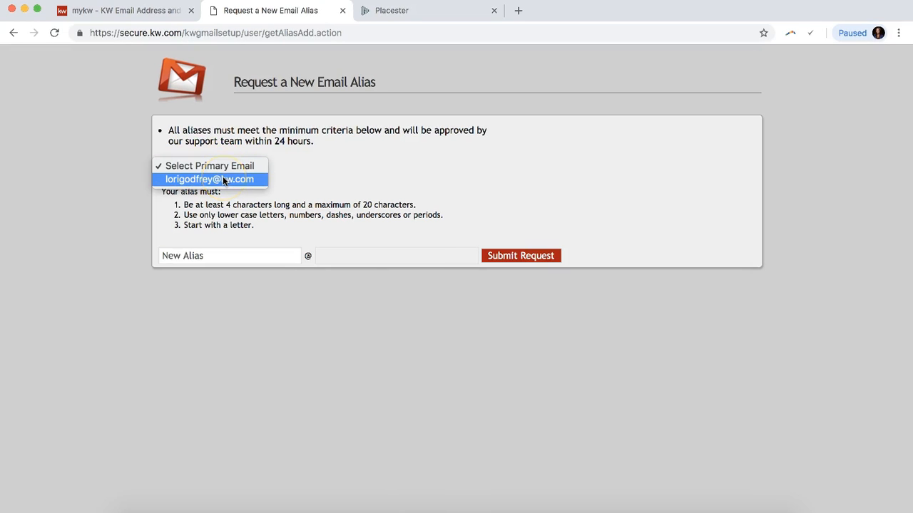
click(223, 180)
click(256, 187)
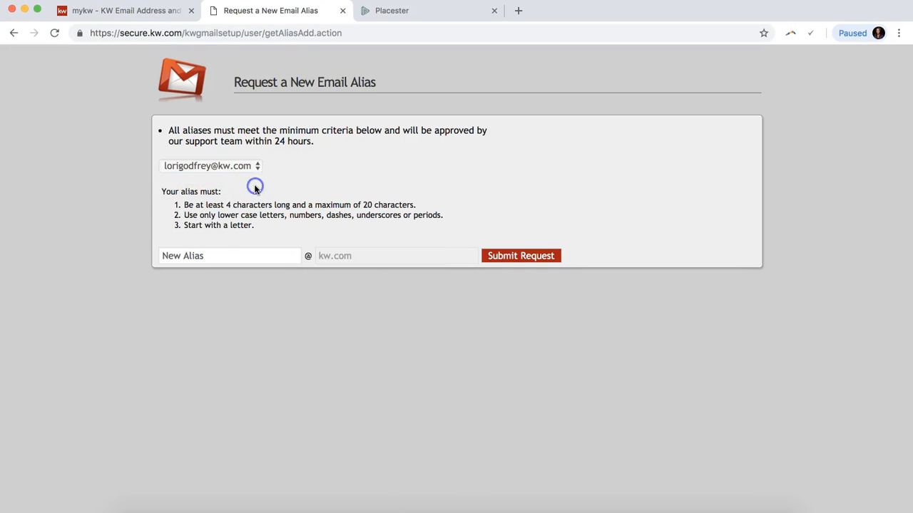
Type the sample alias 'testemail', then delete it to leave the alias field empty.
click(229, 255)
text(lorite)
key(BackSpace)
text(testemail)
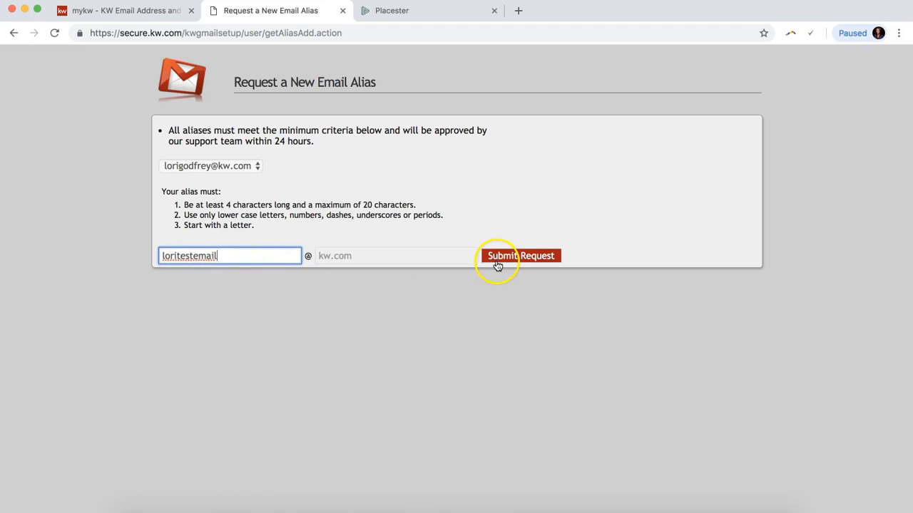
double_click(269, 259)
key(BackSpace)
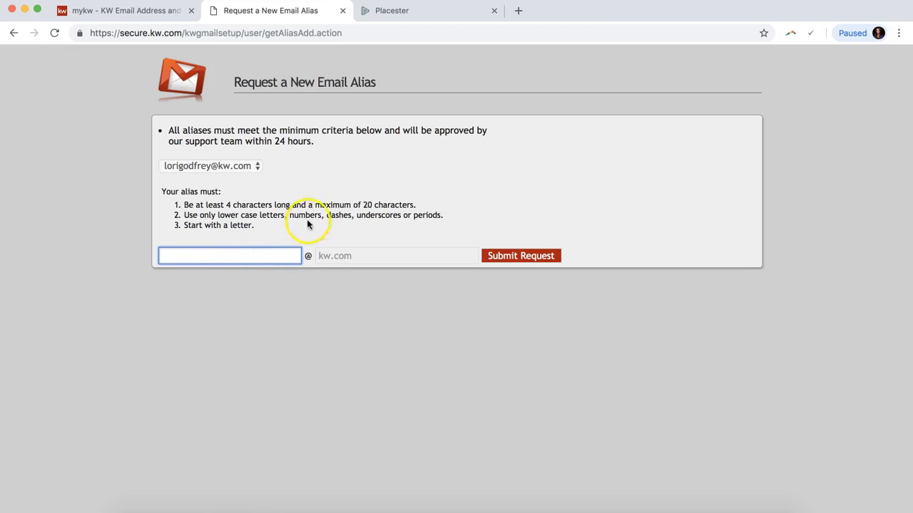
click(314, 191)
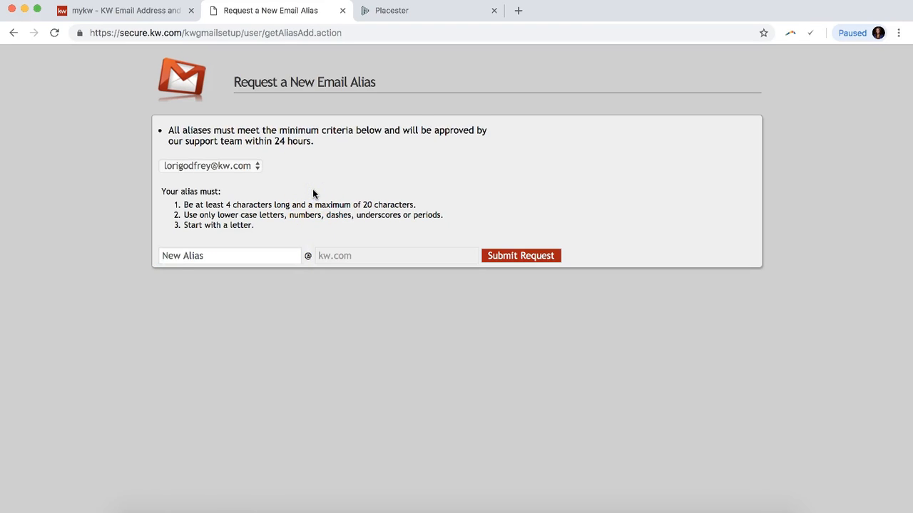